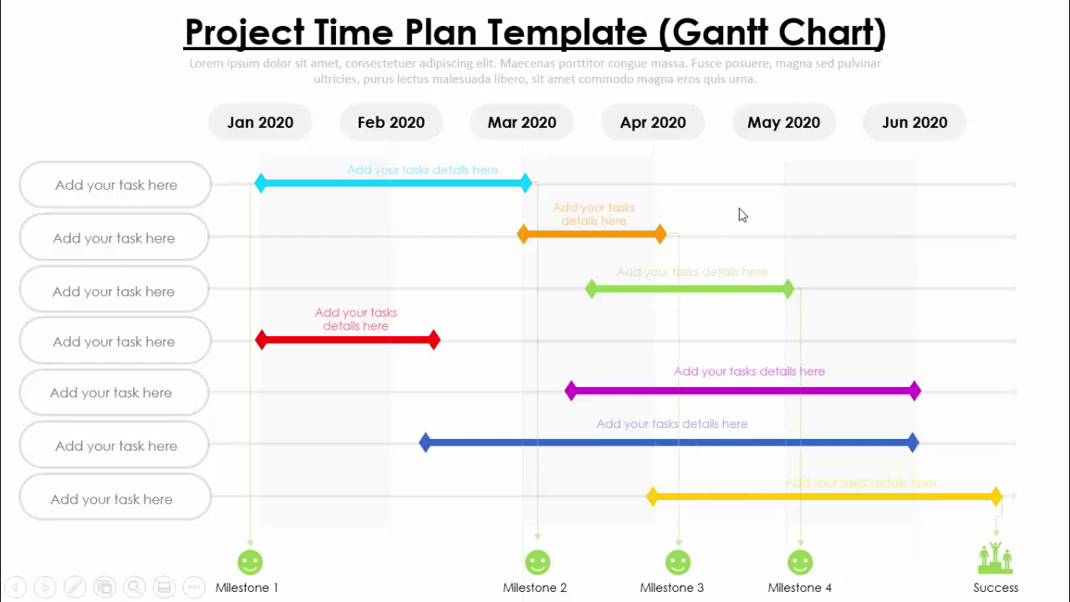
# Advance through the last Gantt chart template slides until the slide show ends.
pyautogui.click(739, 215)
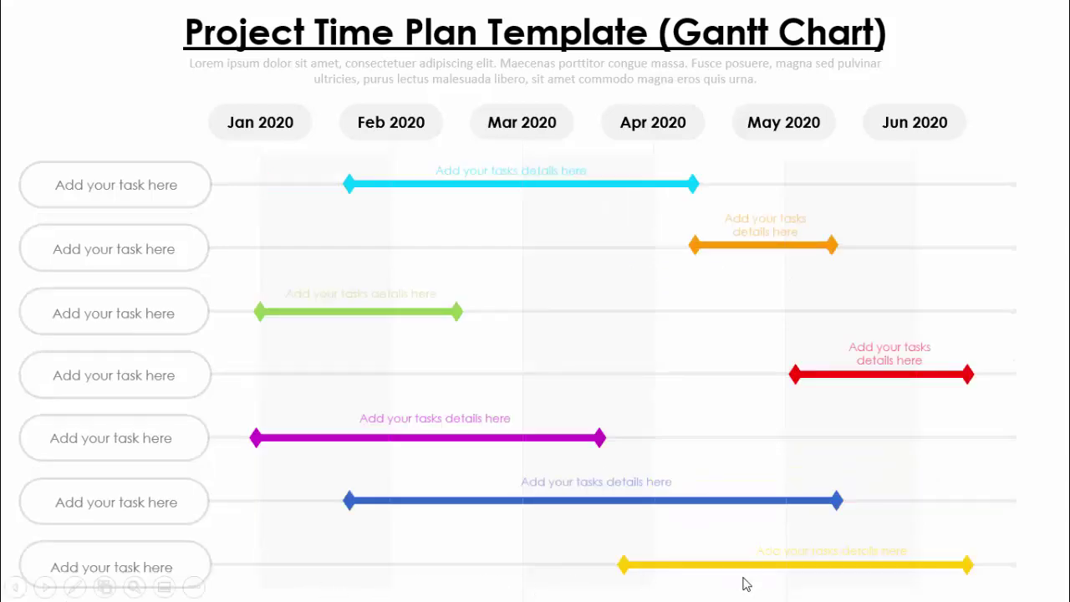
pyautogui.click(675, 449)
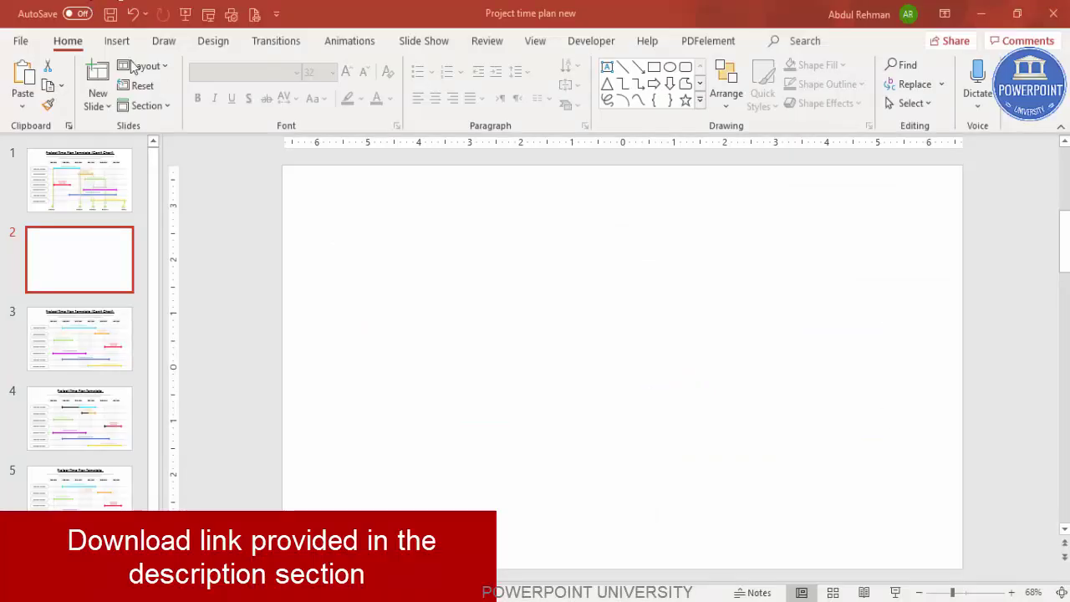
# Add a text box at the top of slide 2 reading 'Project Timeline - Gantt chart'.
pyautogui.click(117, 40)
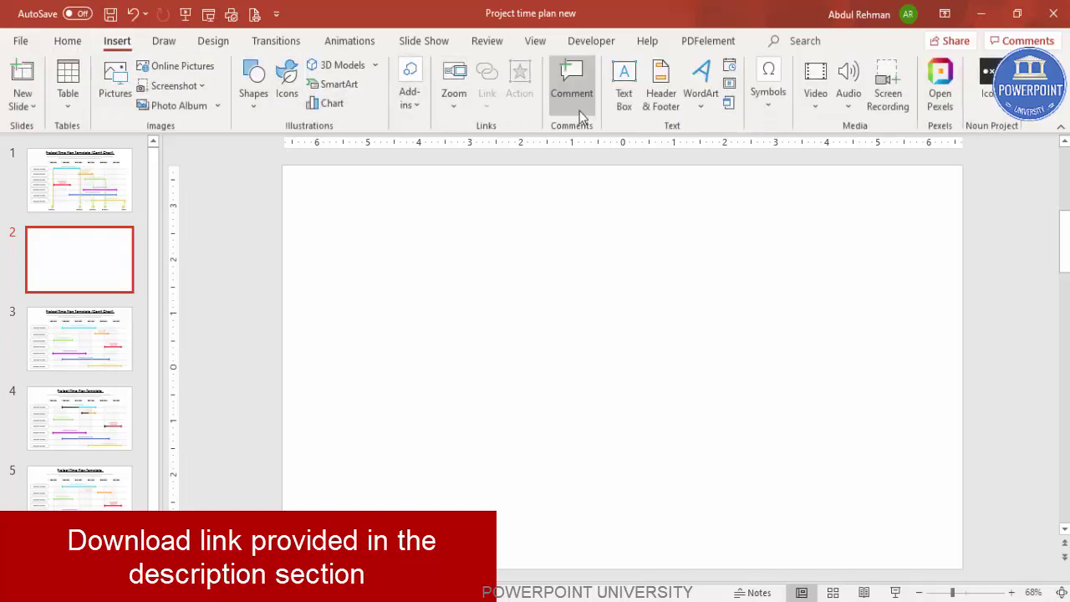
pyautogui.click(623, 104)
pyautogui.moveTo(445, 182)
pyautogui.mouseDown()
pyautogui.moveTo(624, 218)
pyautogui.moveTo(840, 217)
pyautogui.mouseUp()
pyautogui.write('PR')
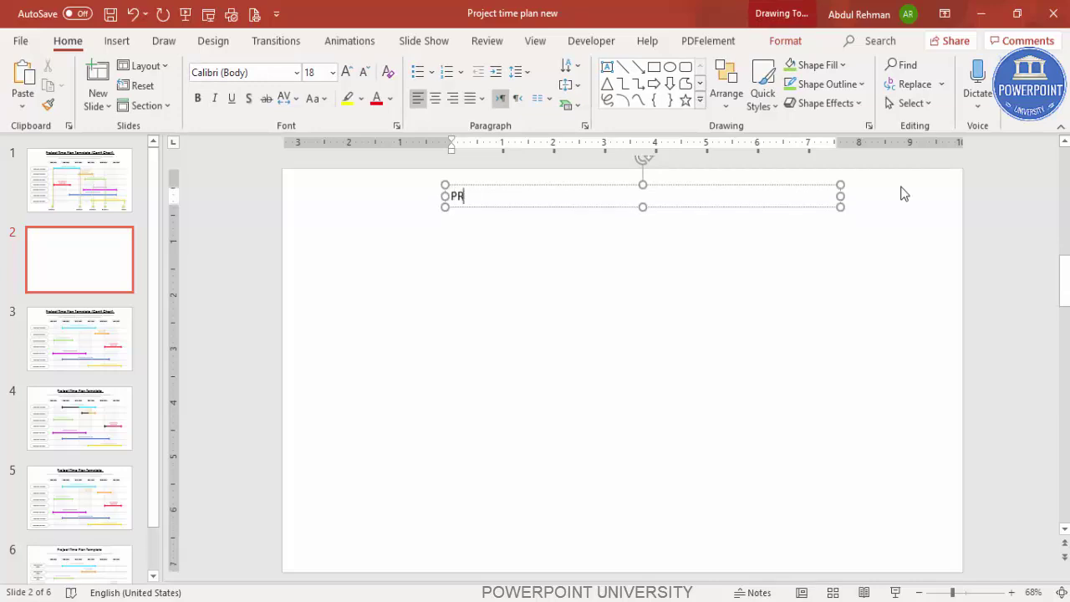
pyautogui.write('O')
pyautogui.press('BackSpace')
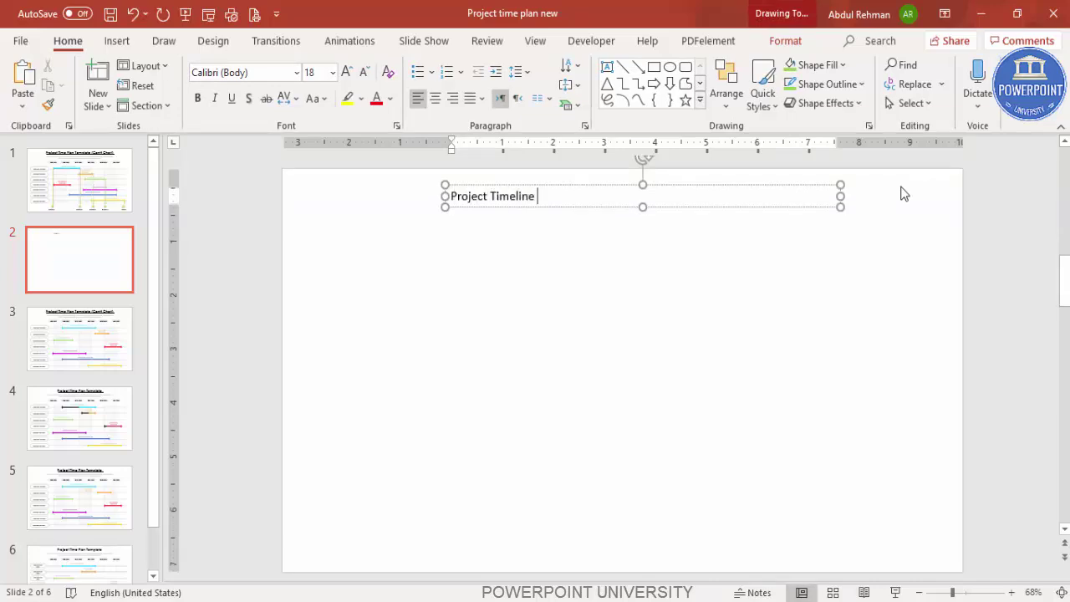
pyautogui.write('oject Timeline - Gantt c')
pyautogui.write('t')
# Make the title centred, bold, 28 pt Century Gothic.
pyautogui.click(612, 184)
pyautogui.click(435, 98)
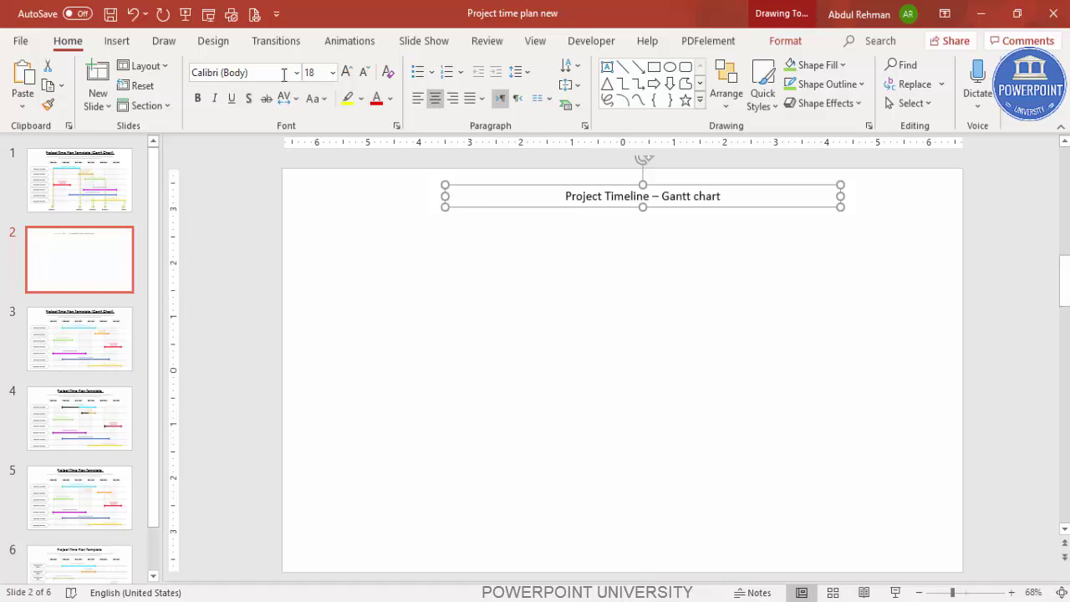
pyautogui.click(263, 72)
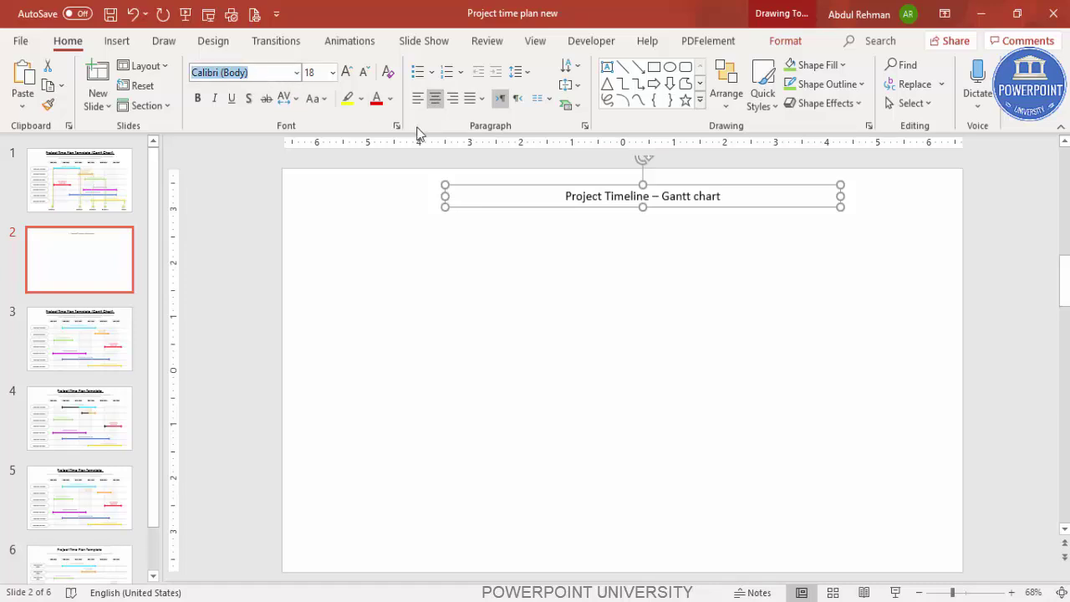
pyautogui.write('C')
pyautogui.press('Return')
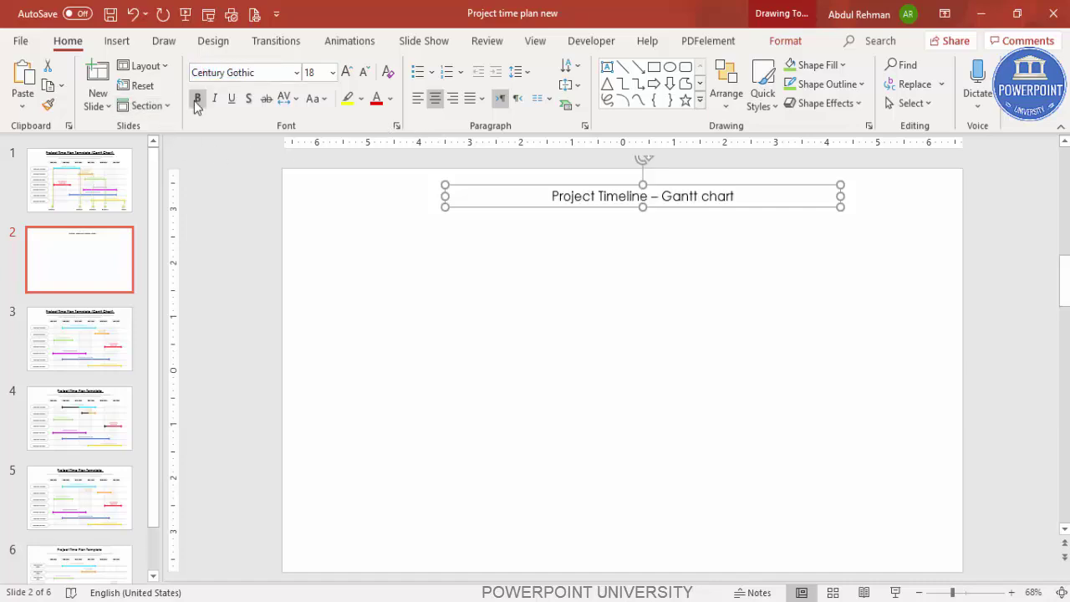
pyautogui.click(197, 98)
pyautogui.click(346, 73)
pyautogui.click(346, 73)
pyautogui.click(346, 72)
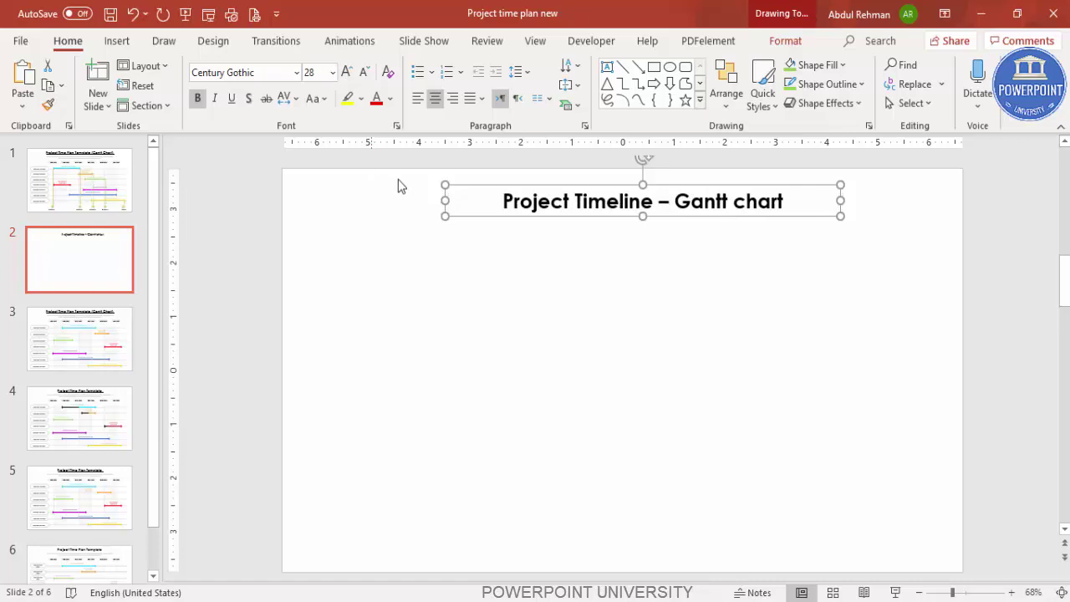
# Stretch the title box across the slide's top and capitalise 'Chart'.
pyautogui.moveTo(445, 199); pyautogui.dragTo(289, 191)
pyautogui.moveTo(842, 196); pyautogui.dragTo(962, 187)
pyautogui.moveTo(752, 179); pyautogui.dragTo(754, 172)
pyautogui.click(726, 185)
pyautogui.press('BackSpace')
pyautogui.write('C')
pyautogui.click(653, 323)
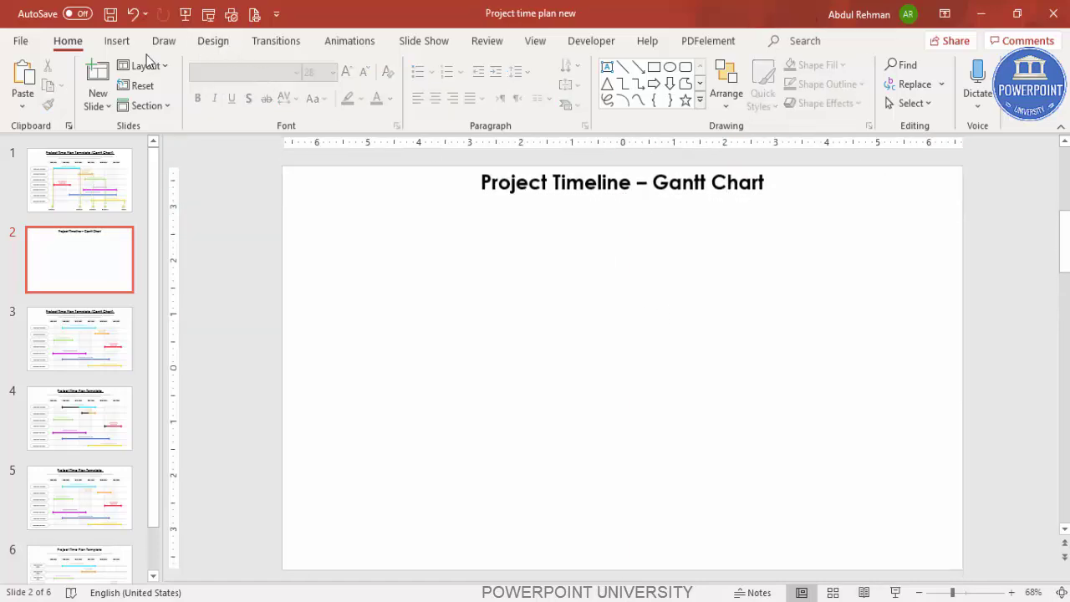
# Add a widened text box below the title holding a =lorem(1) paragraph.
pyautogui.click(116, 40)
pyautogui.click(626, 90)
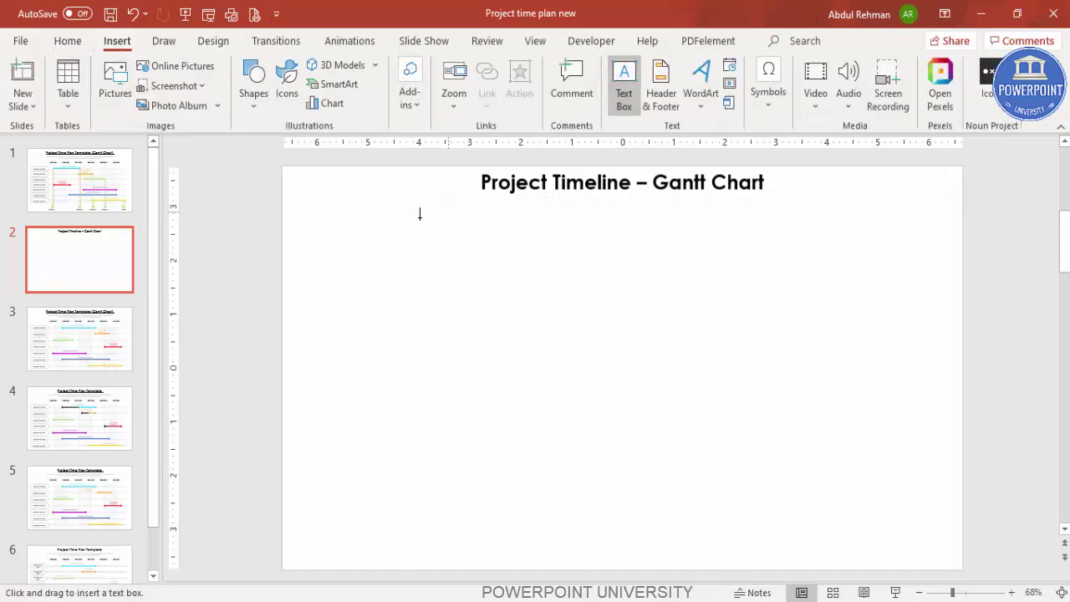
pyautogui.moveTo(440, 224); pyautogui.dragTo(824, 295)
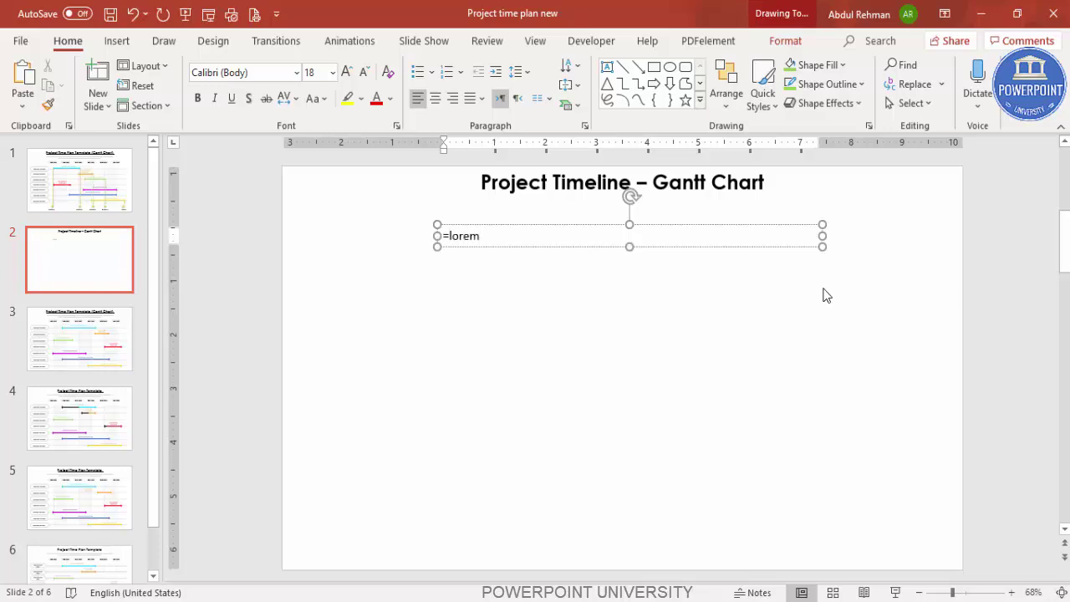
pyautogui.write('=lorem(1)')
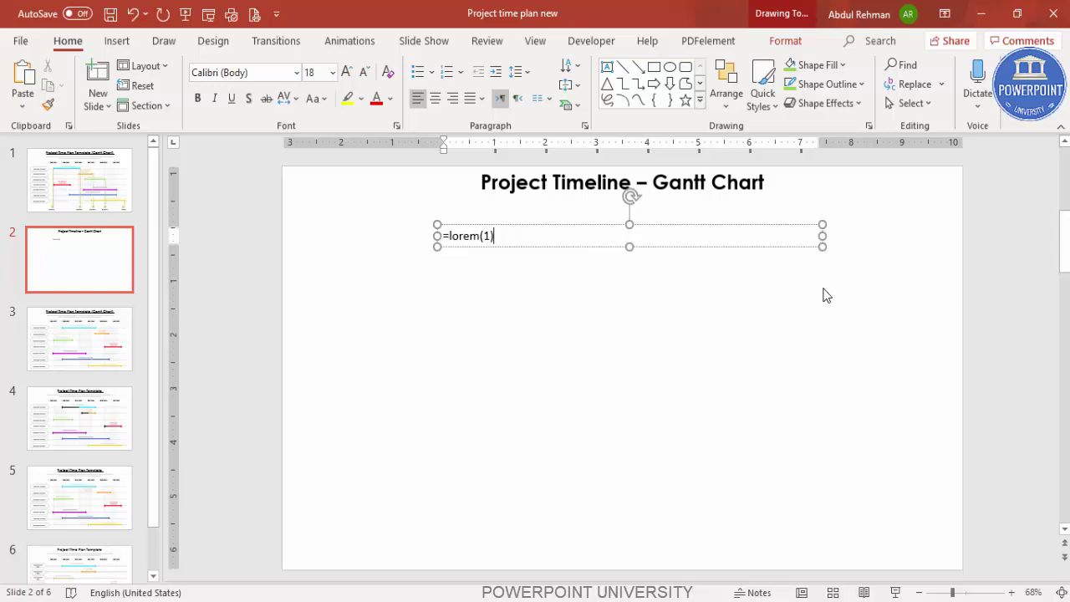
pyautogui.press('Return')
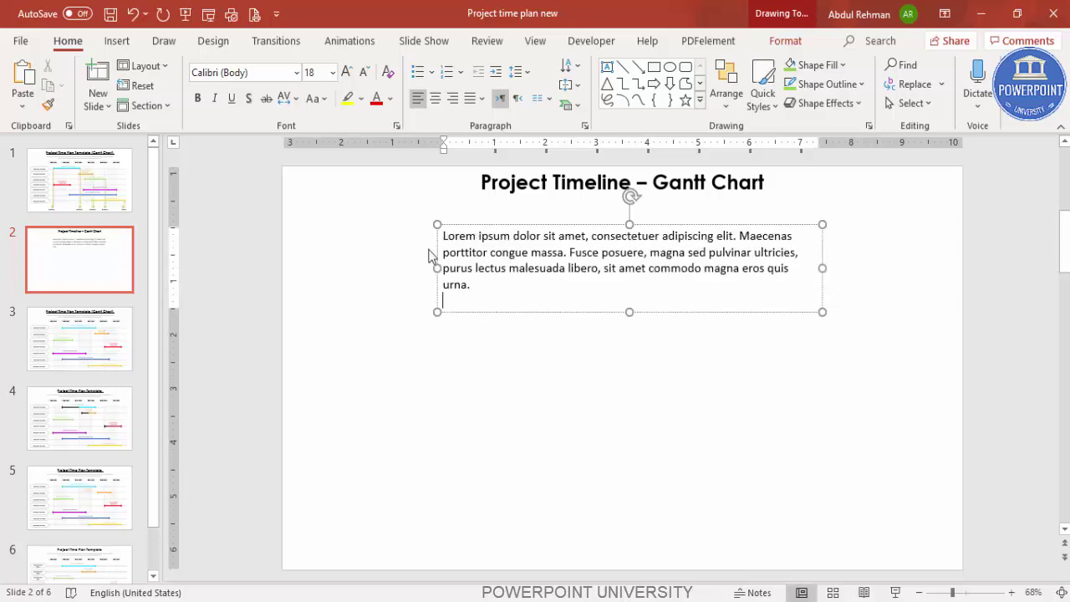
pyautogui.moveTo(433, 267); pyautogui.dragTo(377, 267)
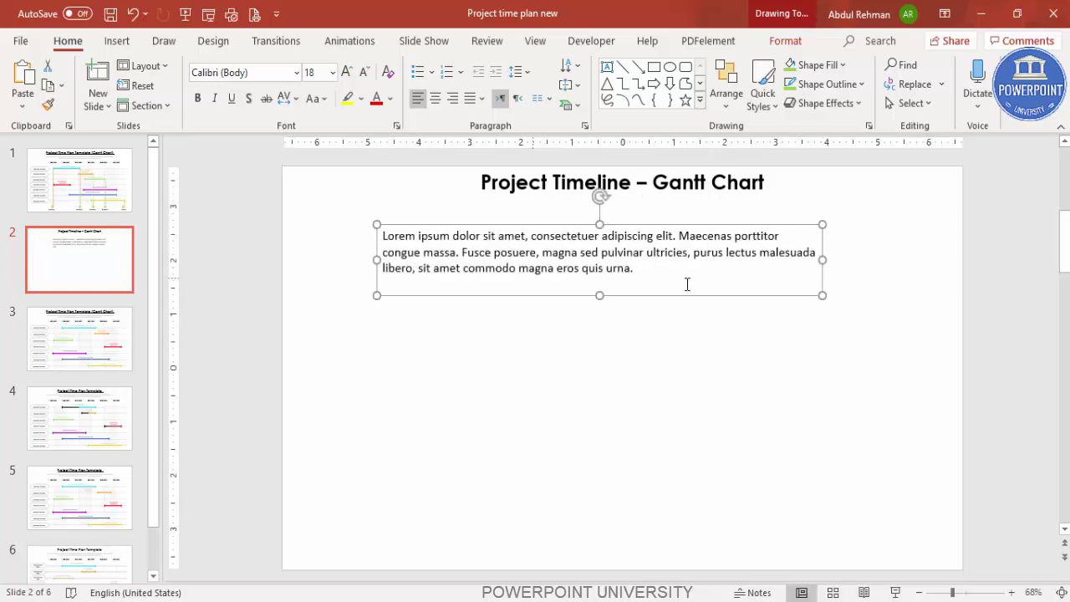
pyautogui.moveTo(823, 261); pyautogui.dragTo(865, 260)
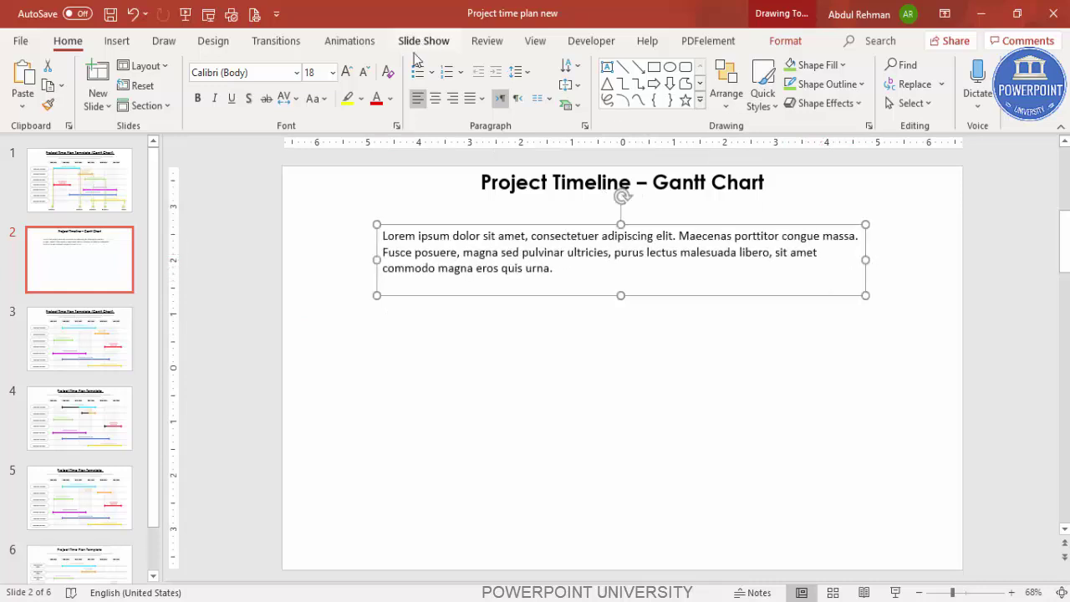
# Make the paragraph centred grey 11 pt Century Gothic and move it beneath the title.
pyautogui.click(434, 98)
pyautogui.click(273, 72)
pyautogui.write('Century Gothic')
pyautogui.press('Return')
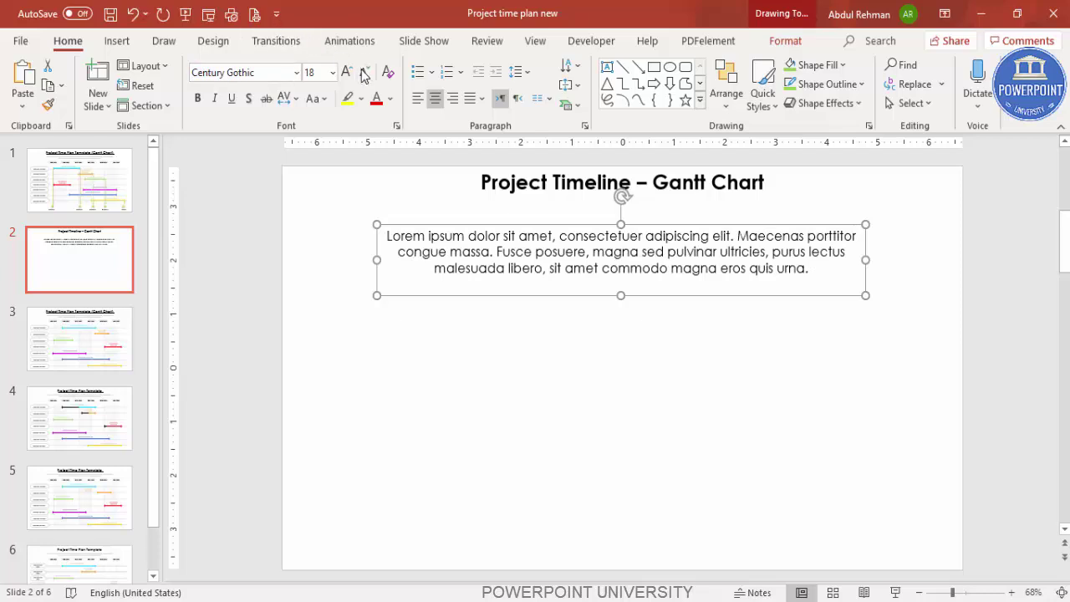
pyautogui.click(363, 73)
pyautogui.click(363, 73)
pyautogui.click(364, 72)
pyautogui.click(364, 72)
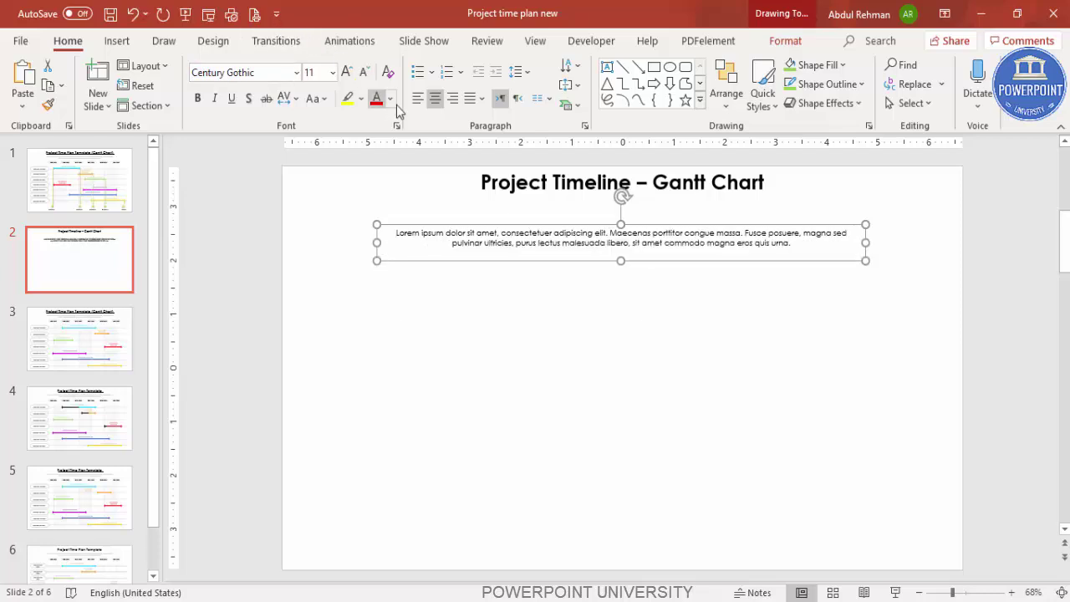
pyautogui.click(389, 98)
pyautogui.click(377, 202)
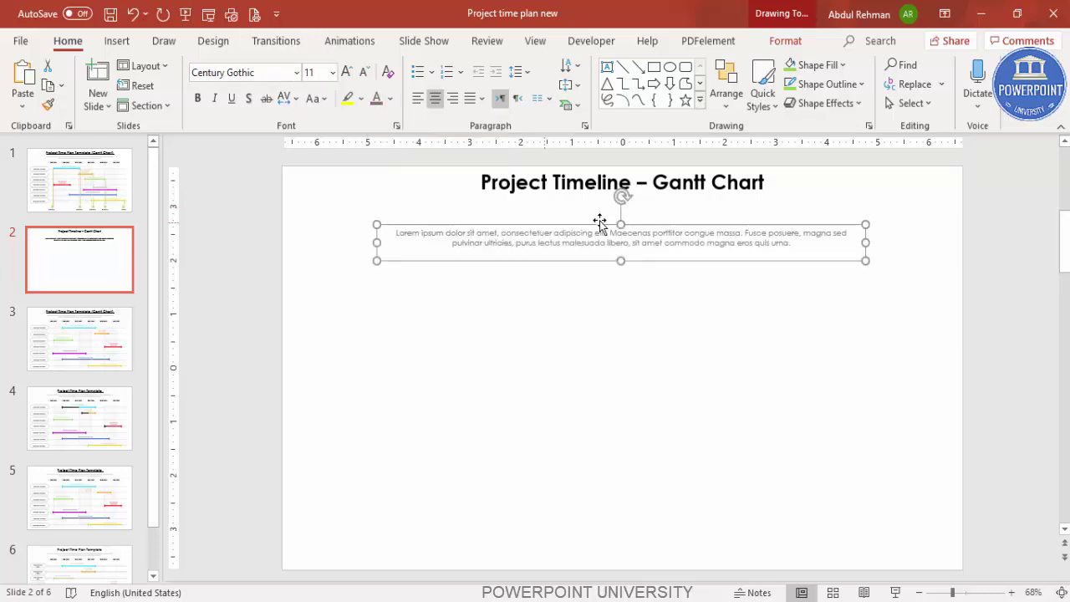
pyautogui.moveTo(592, 226); pyautogui.dragTo(594, 197)
# Underline the title.
pyautogui.click(548, 183)
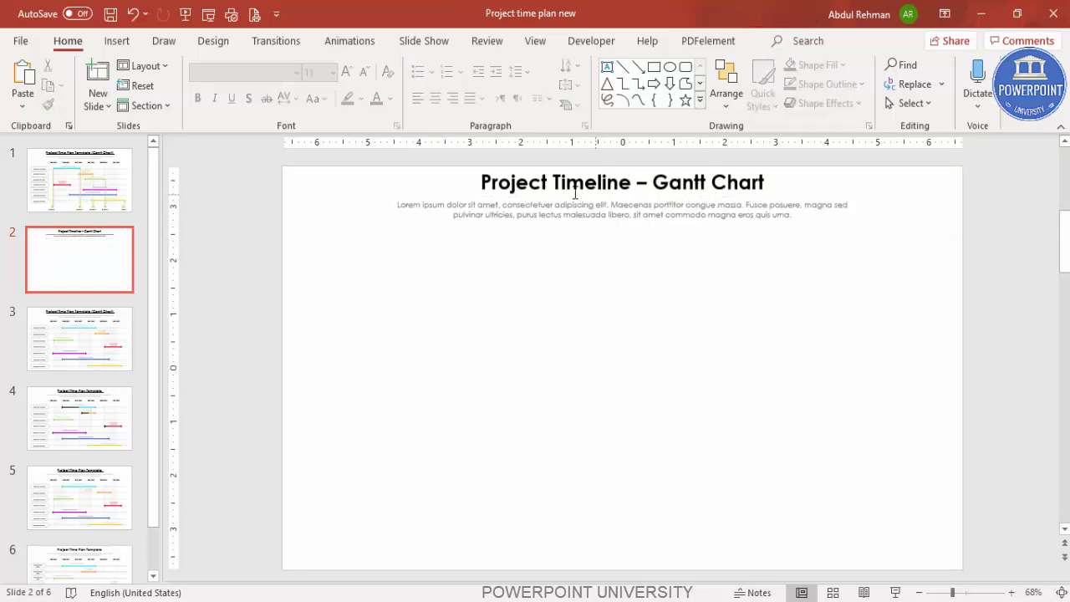
pyautogui.click(513, 199)
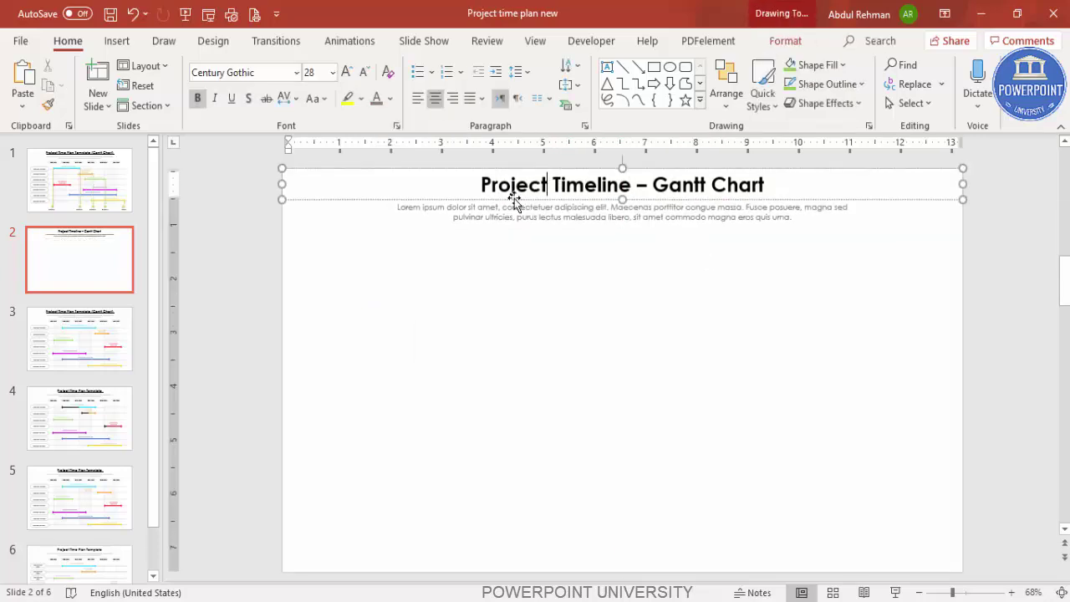
pyautogui.click(232, 98)
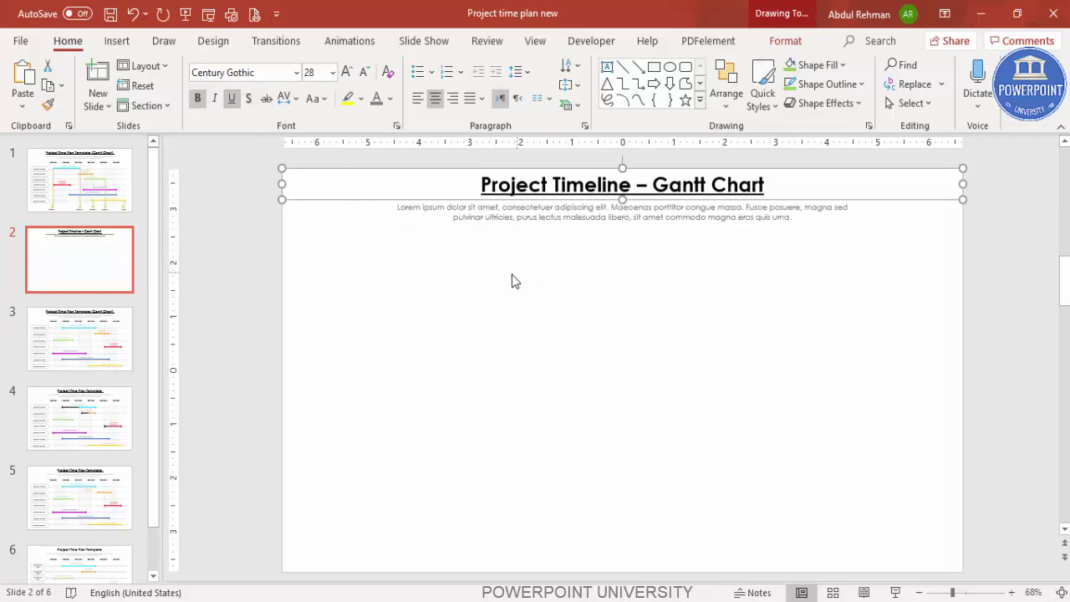
pyautogui.click(599, 312)
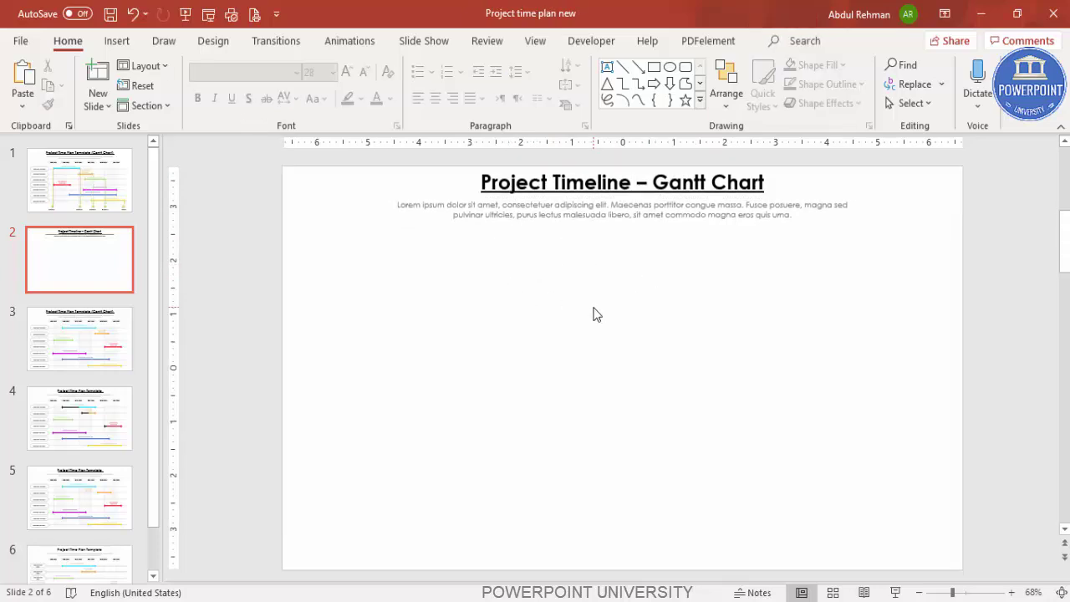
pyautogui.click(117, 41)
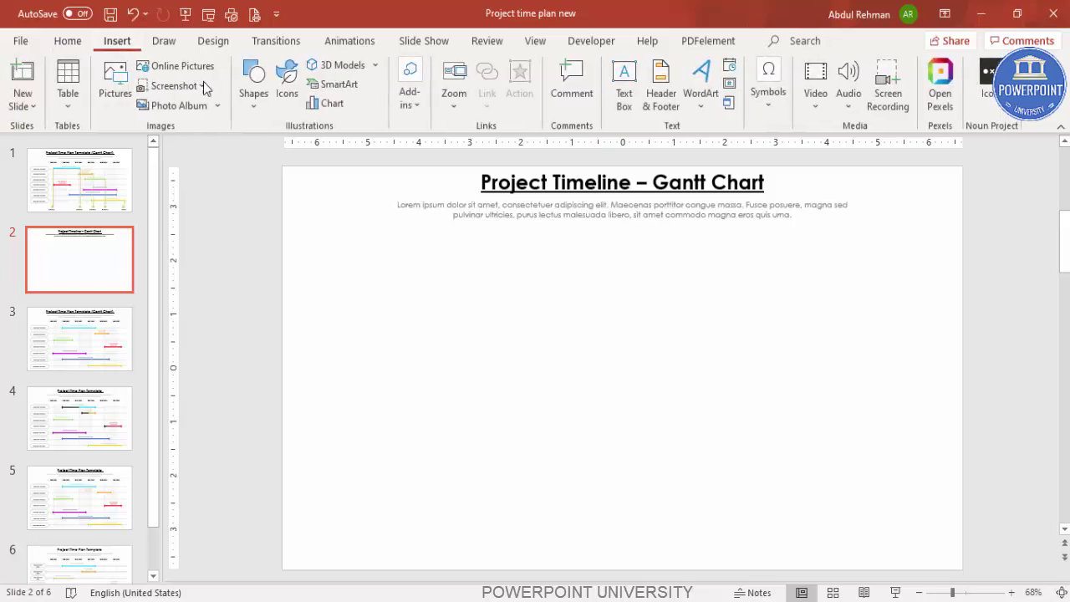
# Draw a rounded rectangle at the left below the subtitle and round it into a pill.
pyautogui.click(254, 96)
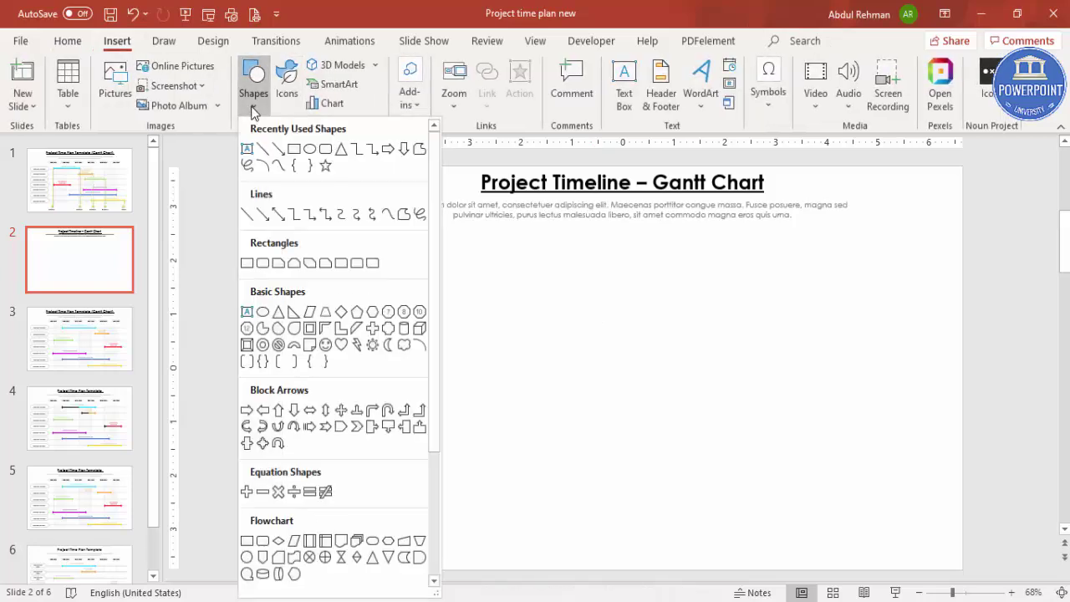
pyautogui.click(262, 264)
pyautogui.moveTo(318, 266); pyautogui.dragTo(447, 298)
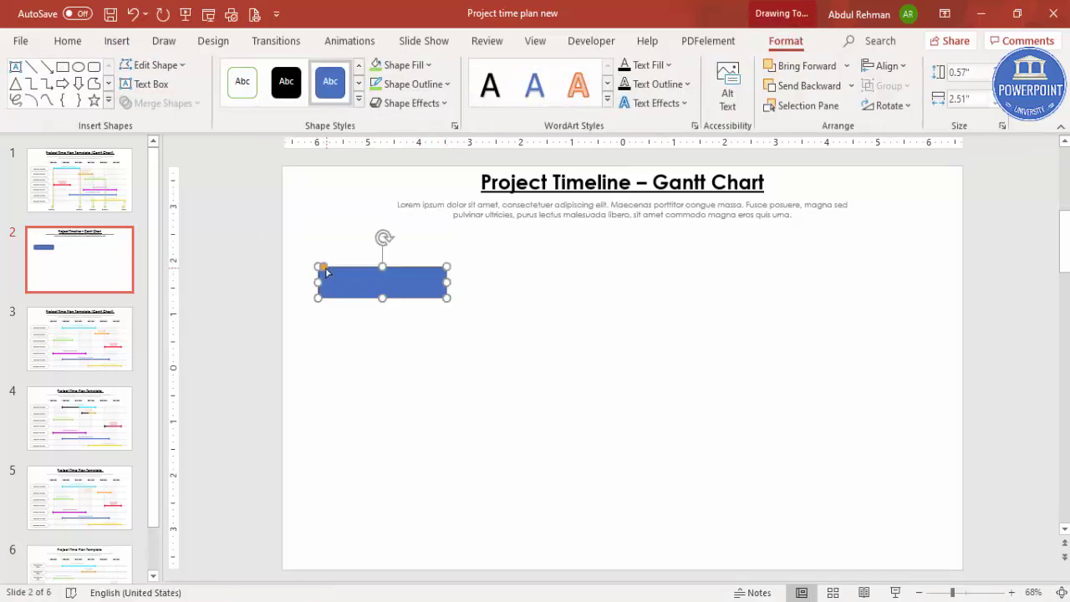
pyautogui.moveTo(324, 272); pyautogui.dragTo(402, 261)
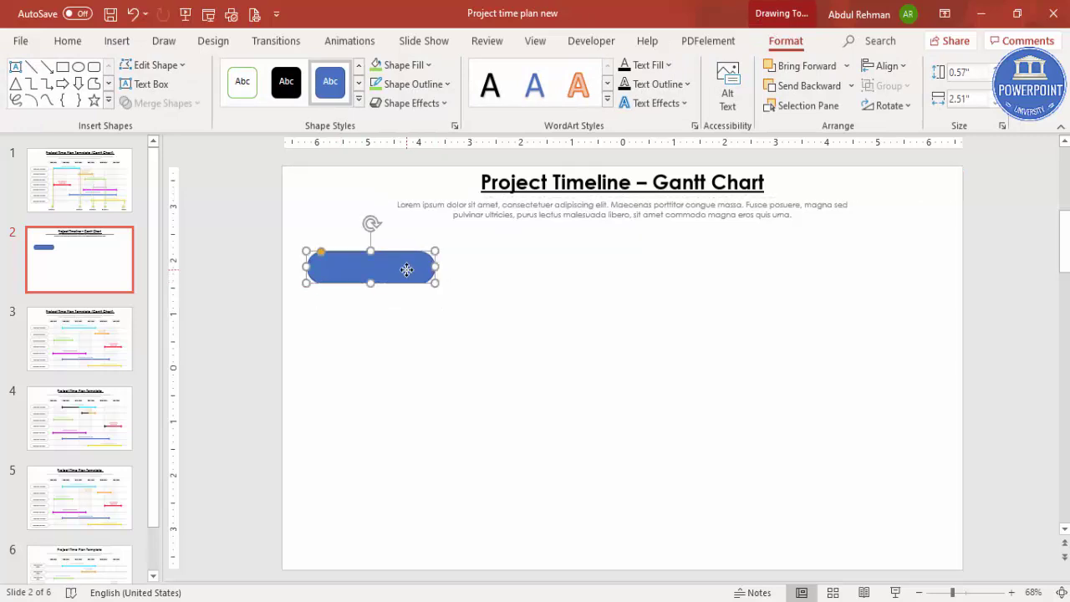
# Give the pill a dark grey outline and no fill.
pyautogui.click(445, 85)
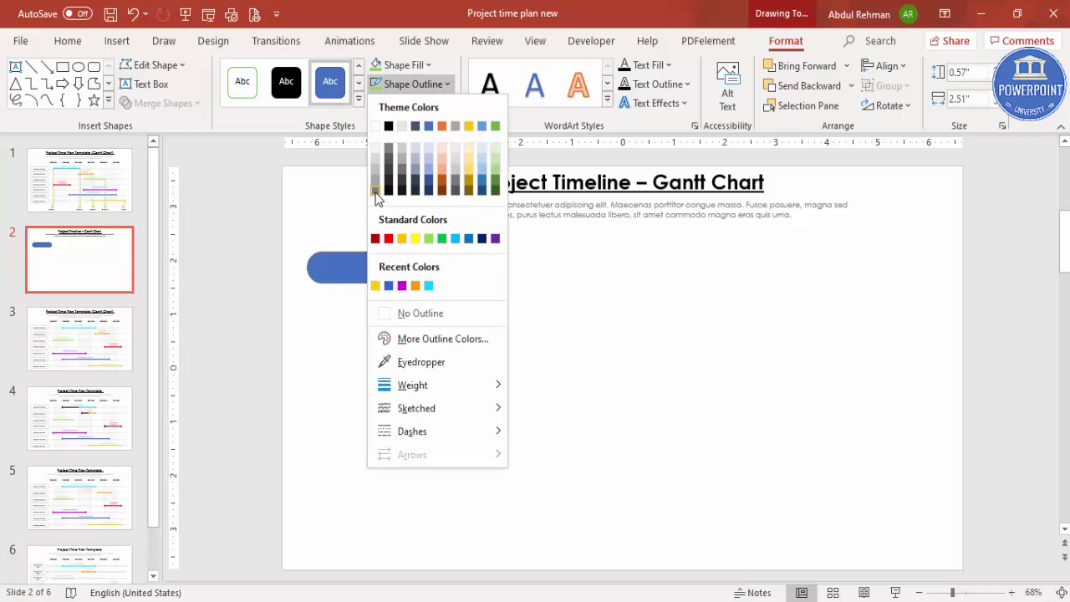
pyautogui.click(375, 192)
pyautogui.click(404, 64)
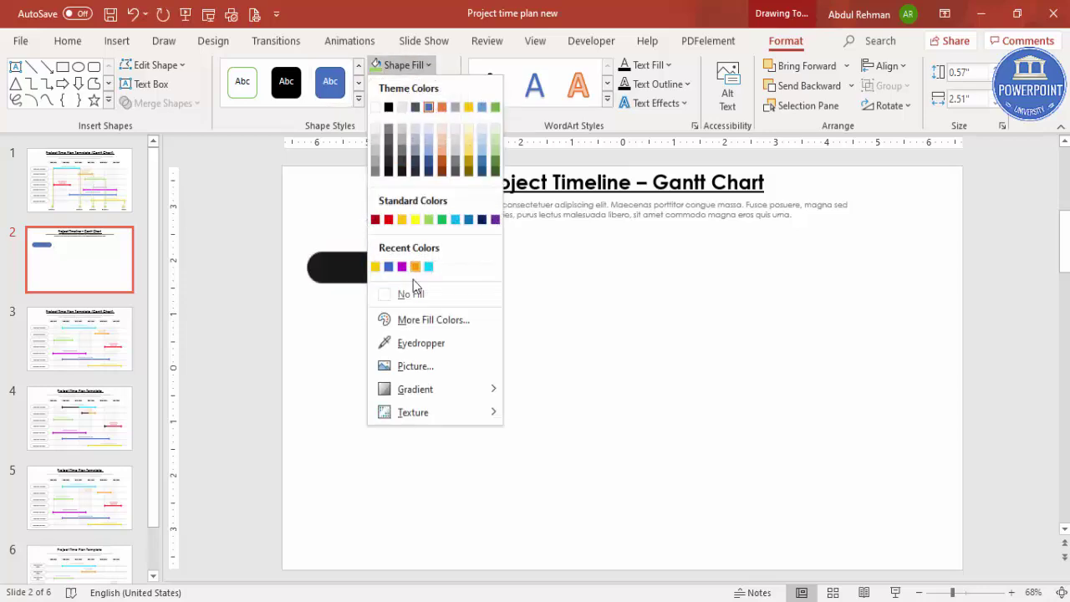
pyautogui.click(418, 292)
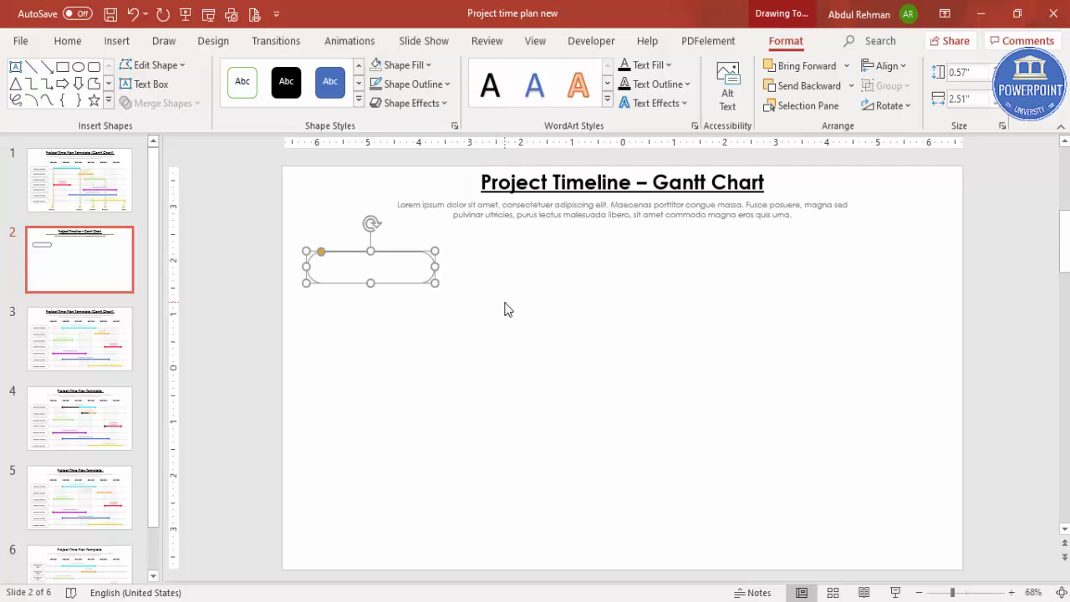
pyautogui.click(504, 308)
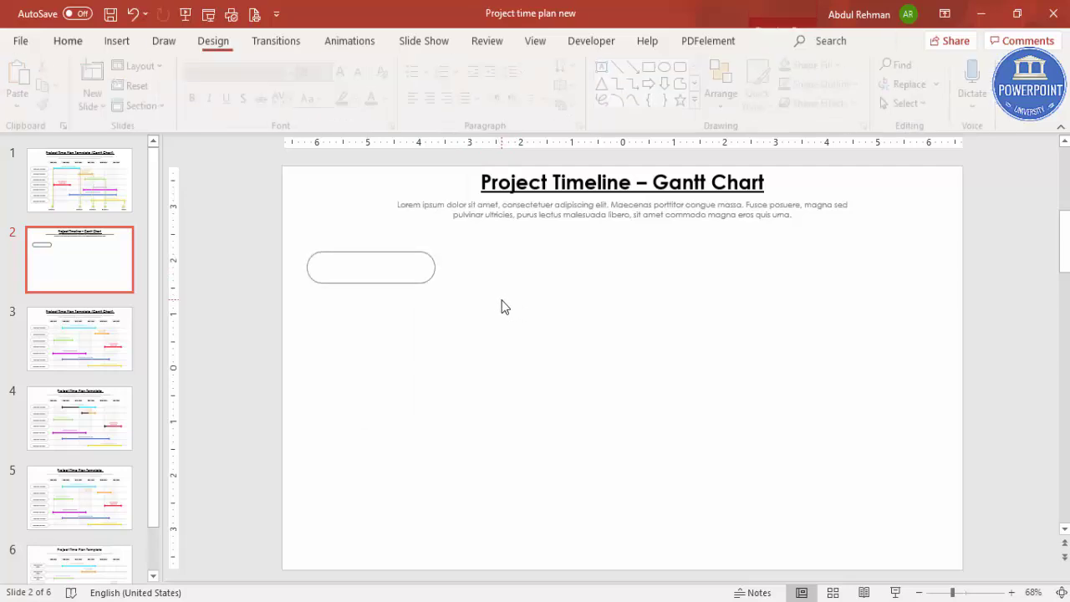
# Thicken the pill's outline to 2¼ pt.
pyautogui.click(390, 260)
pyautogui.click(413, 83)
pyautogui.moveTo(462, 384)
pyautogui.click(576, 489)
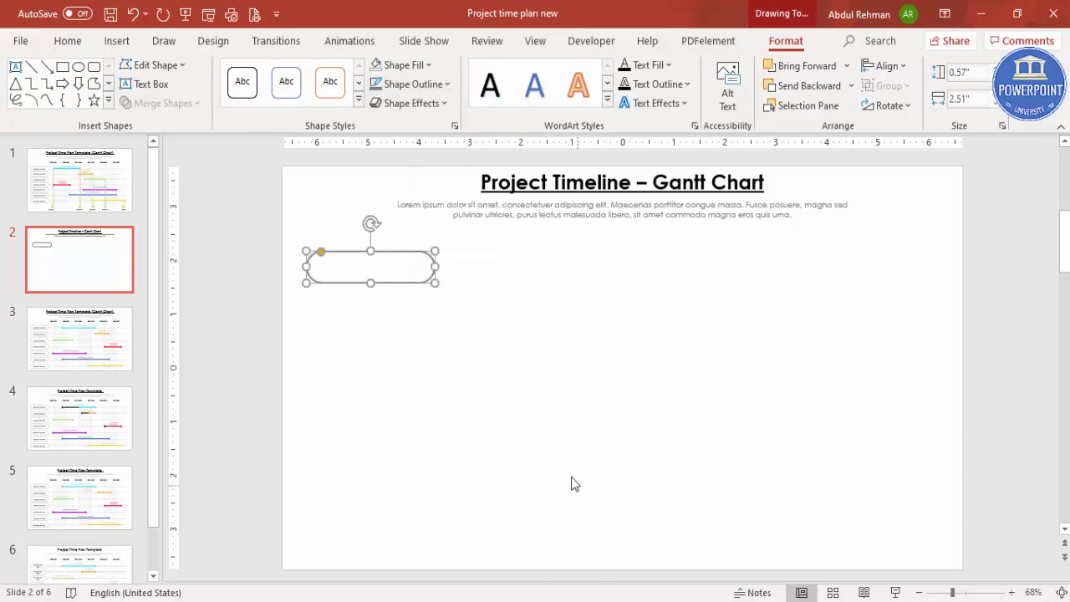
pyautogui.click(198, 138)
pyautogui.click(115, 42)
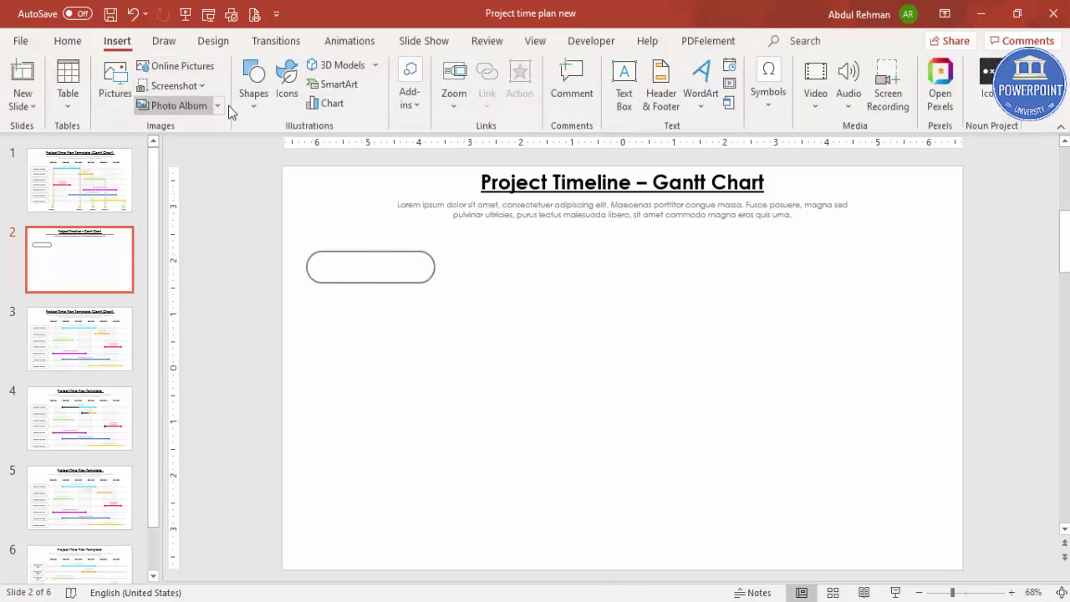
pyautogui.click(255, 107)
# Draw a 2¼ pt horizontal line from the pill's right end across the slide.
pyautogui.click(250, 220)
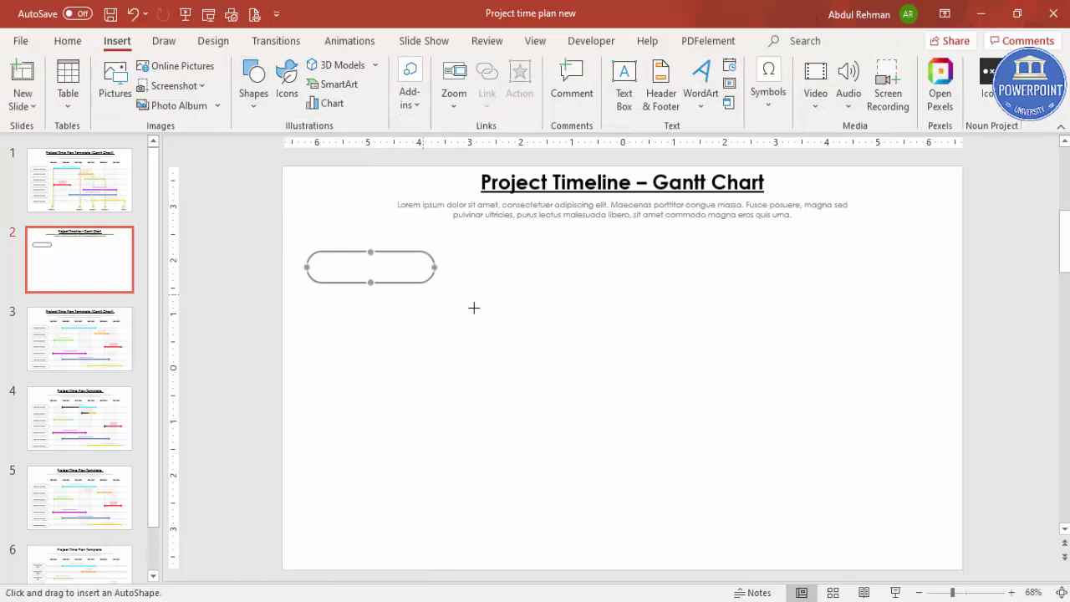
pyautogui.moveTo(434, 266); pyautogui.dragTo(924, 262)
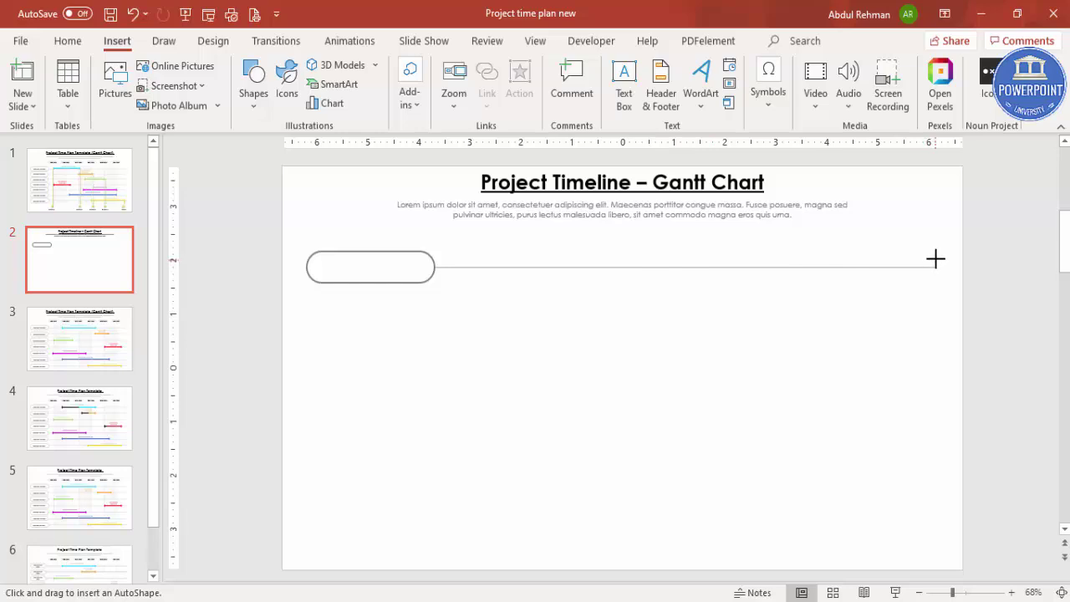
pyautogui.moveTo(935, 259); pyautogui.dragTo(936, 260)
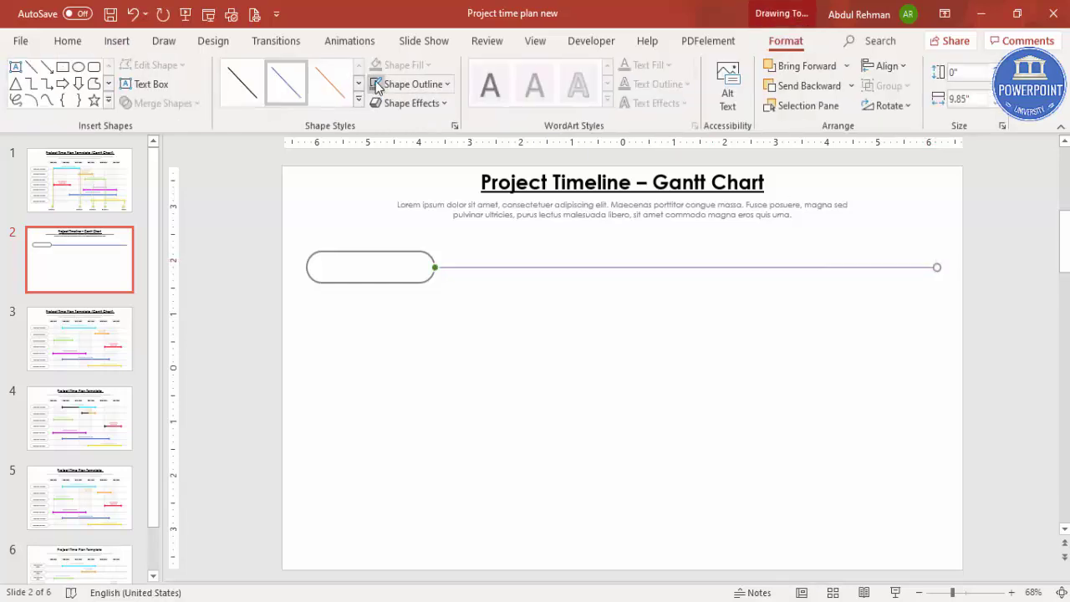
pyautogui.click(430, 83)
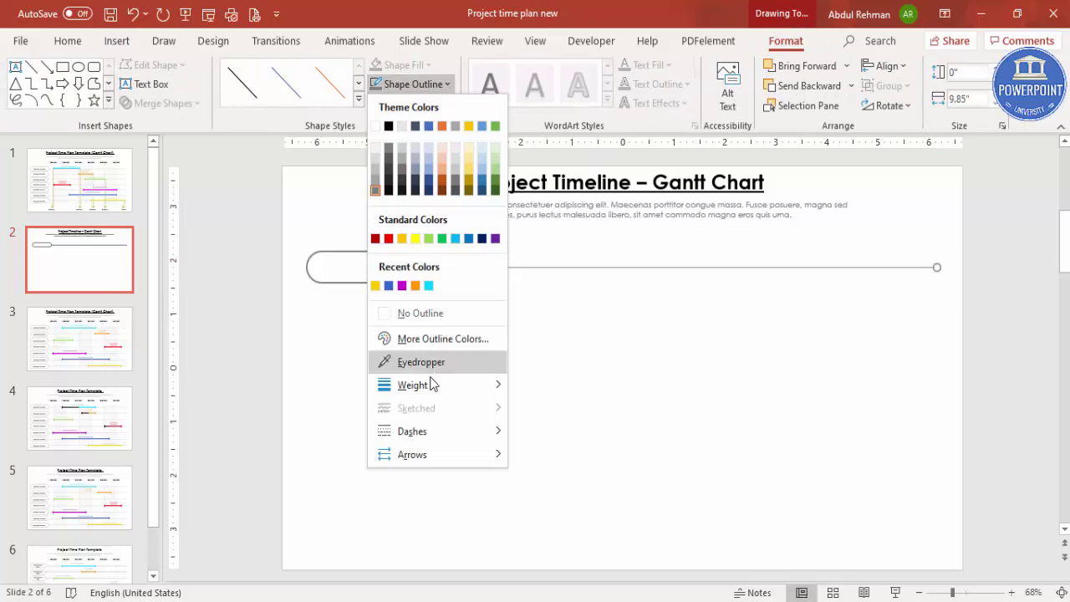
pyautogui.moveTo(430, 388)
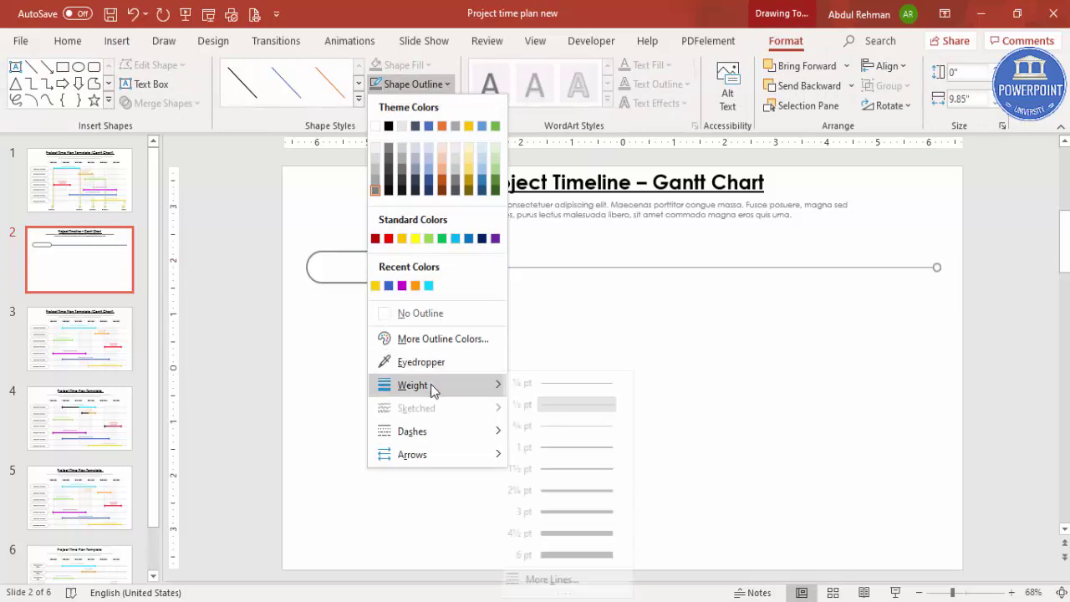
pyautogui.click(574, 489)
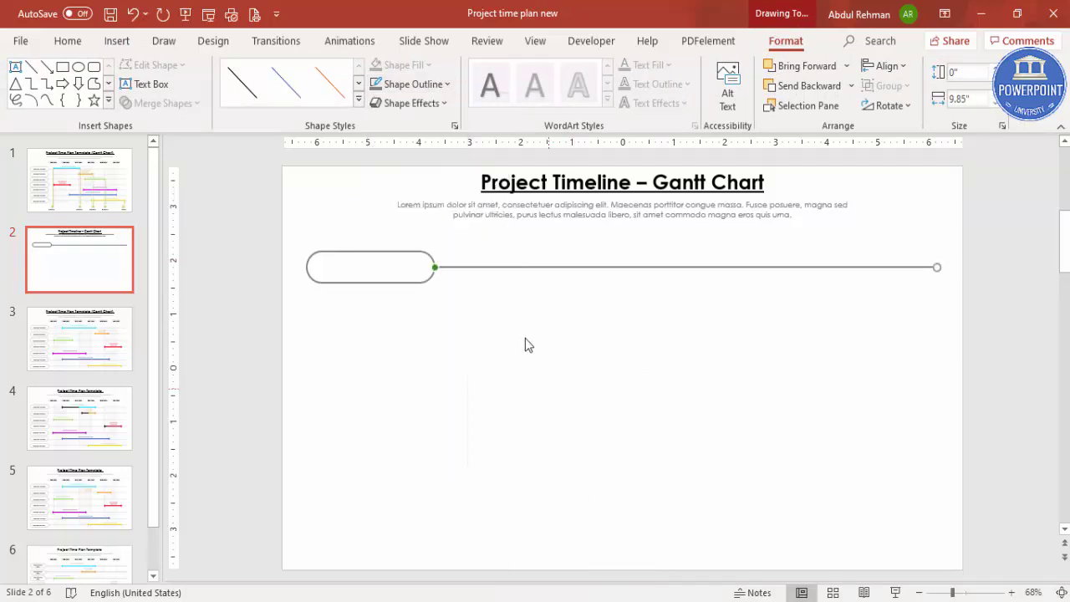
# Set the line's transparency to 34% in Format Shape.
pyautogui.rightClick(508, 270)
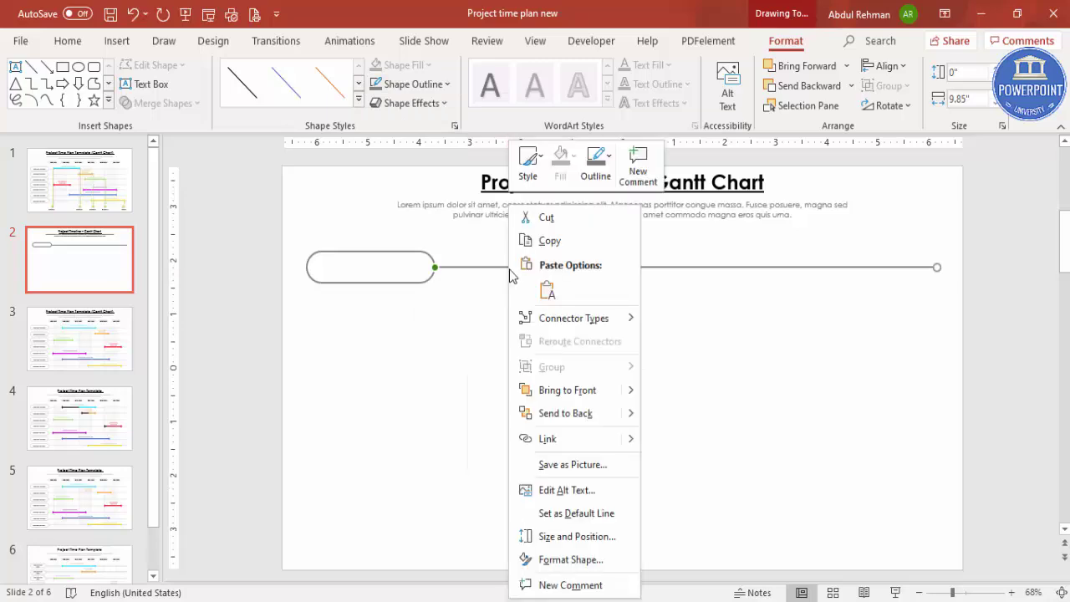
pyautogui.click(571, 560)
pyautogui.moveTo(949, 338); pyautogui.dragTo(961, 337)
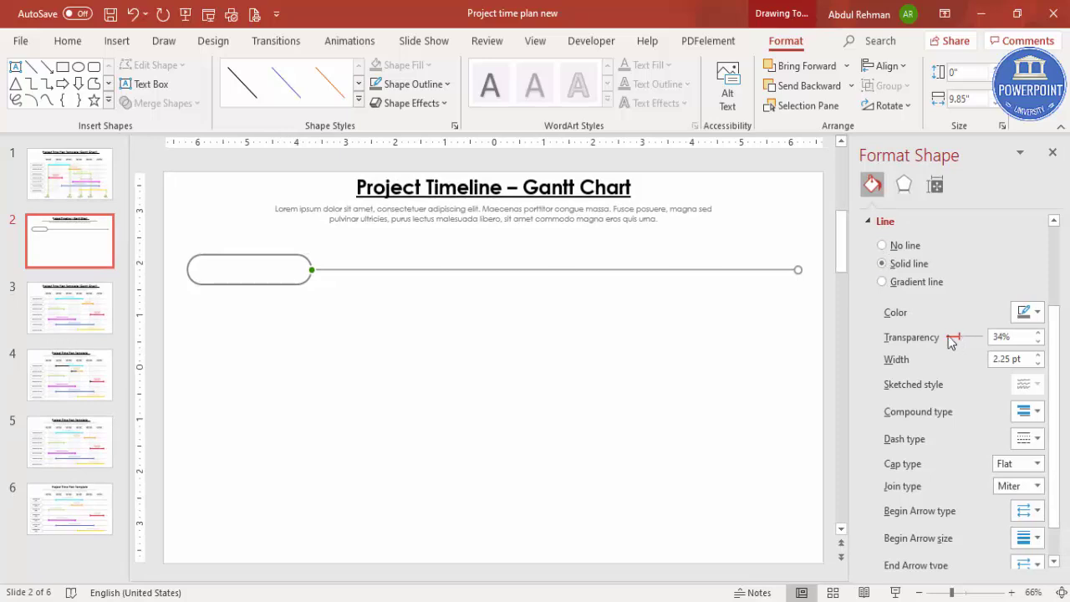
pyautogui.click(492, 349)
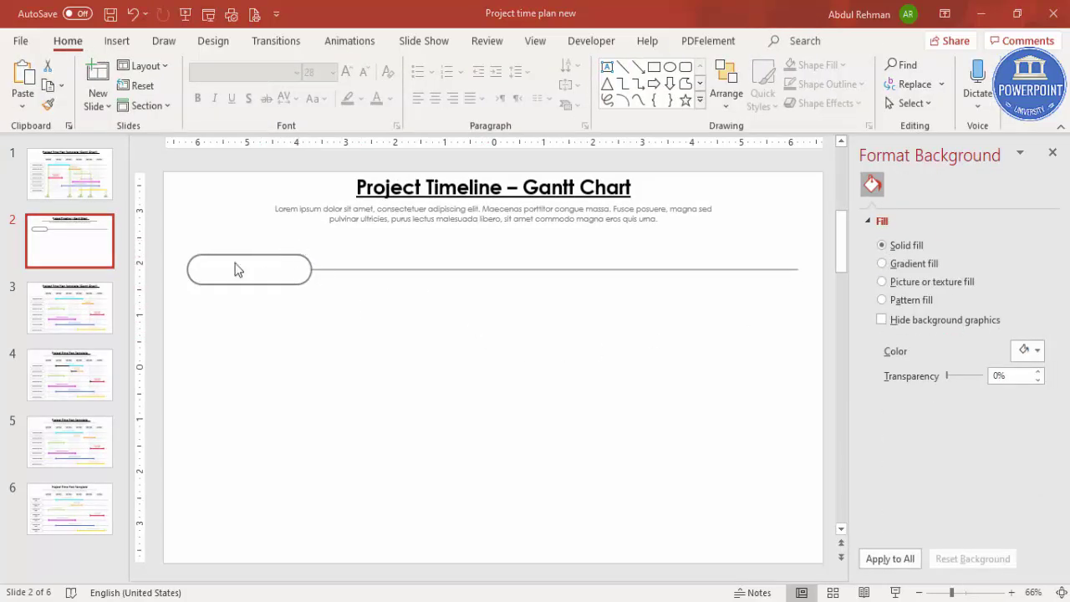
# Add a text box with the label 'Add your task here' and move it into the pill.
pyautogui.click(121, 42)
pyautogui.click(624, 81)
pyautogui.moveTo(369, 332); pyautogui.dragTo(493, 352)
pyautogui.write('Add your task here')
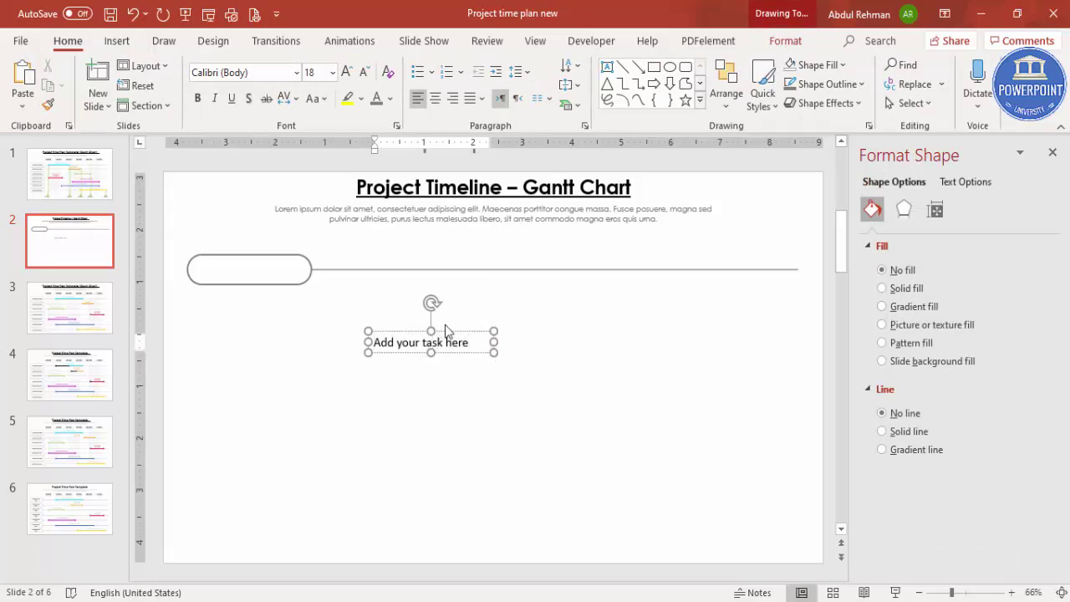
pyautogui.moveTo(454, 334); pyautogui.dragTo(286, 243)
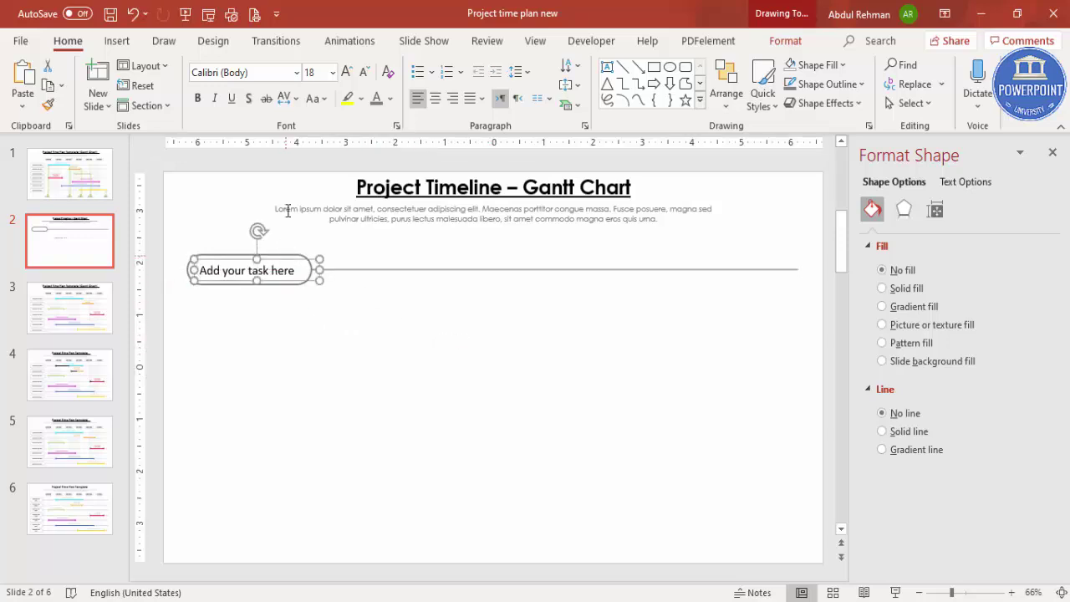
# Make the task label centred grey 14 pt Century Gothic, fitted inside the pill.
pyautogui.click(435, 98)
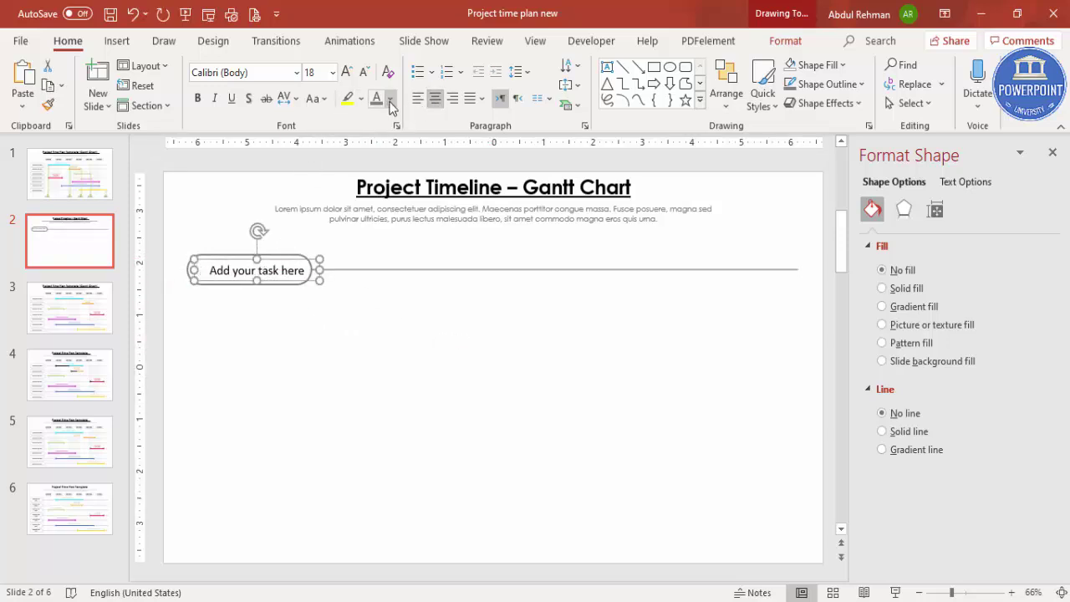
pyautogui.click(379, 99)
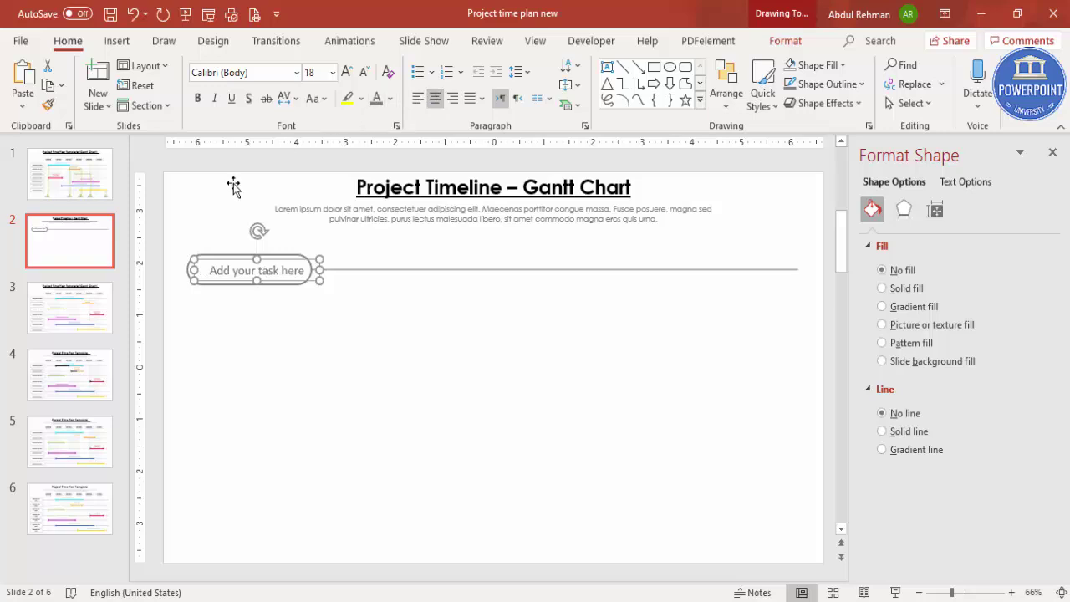
pyautogui.moveTo(319, 269); pyautogui.dragTo(292, 262)
pyautogui.click(262, 75)
pyautogui.write('Century Gothic')
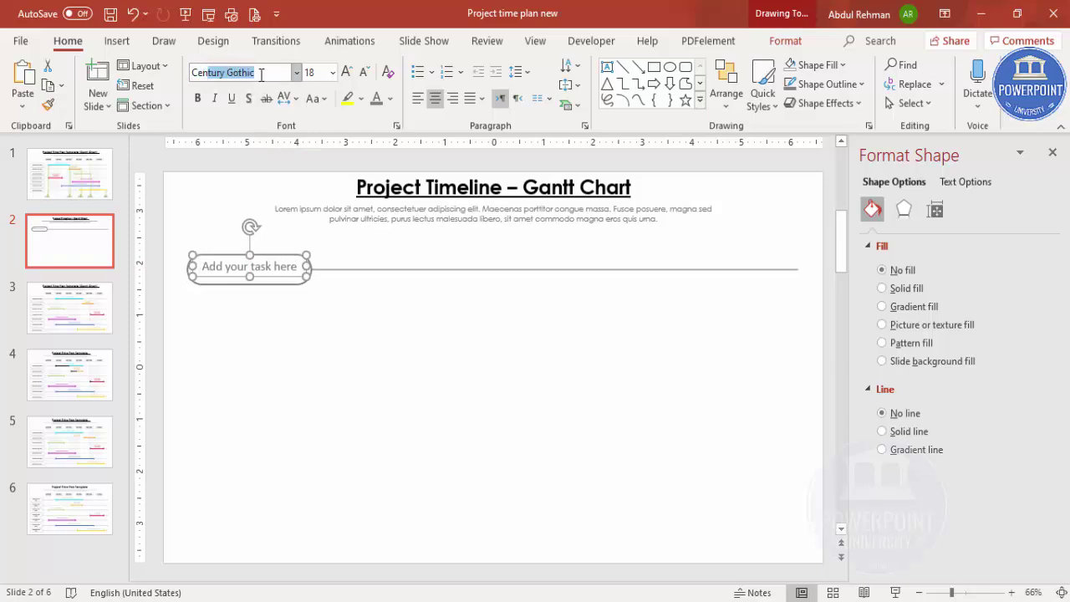
pyautogui.press('Return')
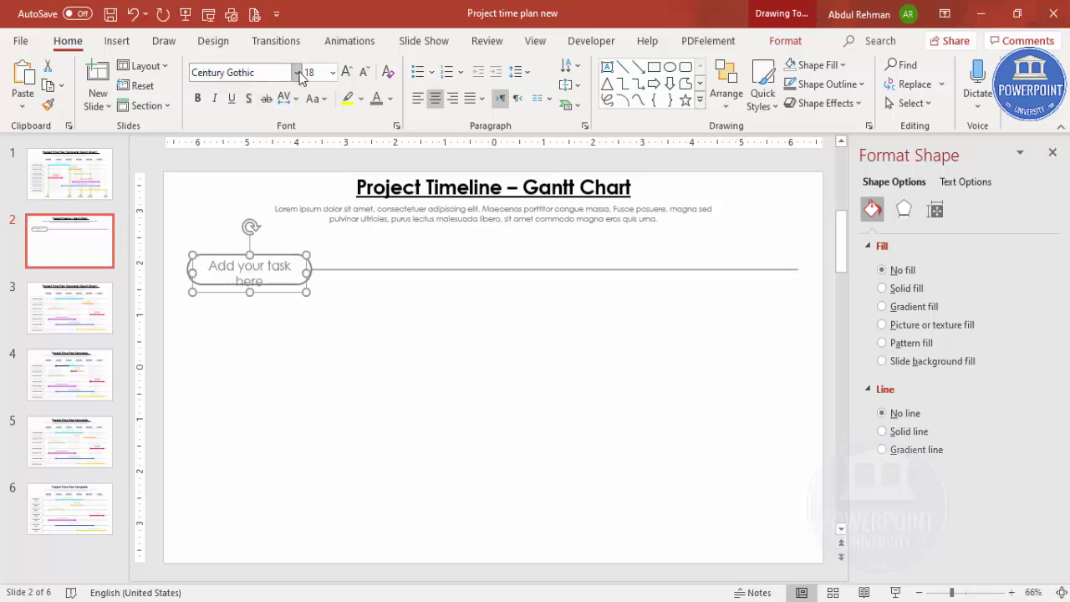
pyautogui.click(363, 71)
pyautogui.click(364, 72)
pyautogui.moveTo(287, 276); pyautogui.dragTo(286, 276)
pyautogui.press('Down')
pyautogui.press('Down')
pyautogui.press('Down')
pyautogui.click(374, 305)
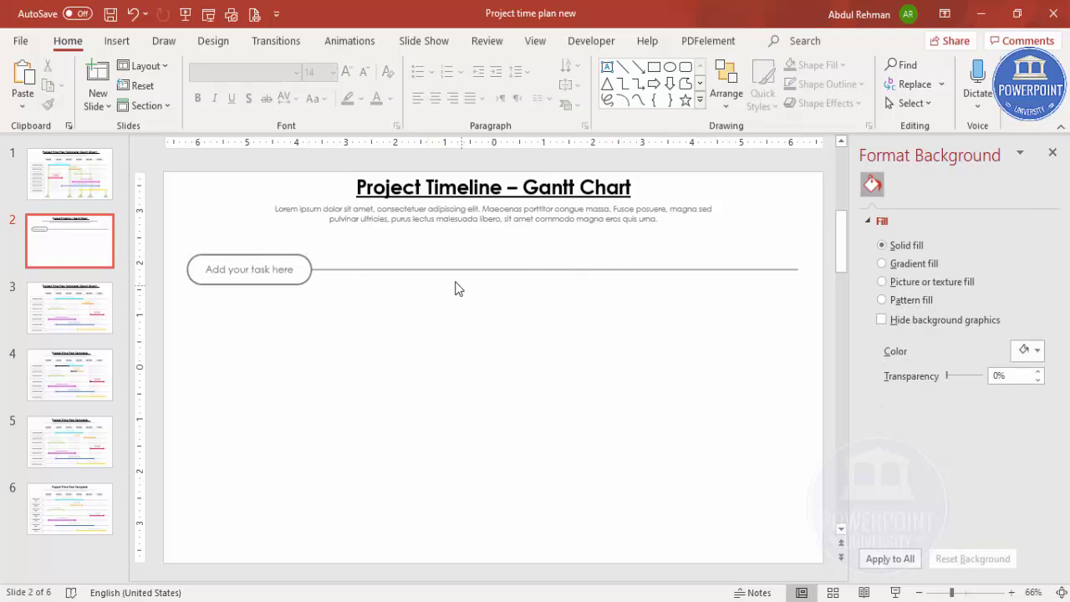
pyautogui.click(116, 40)
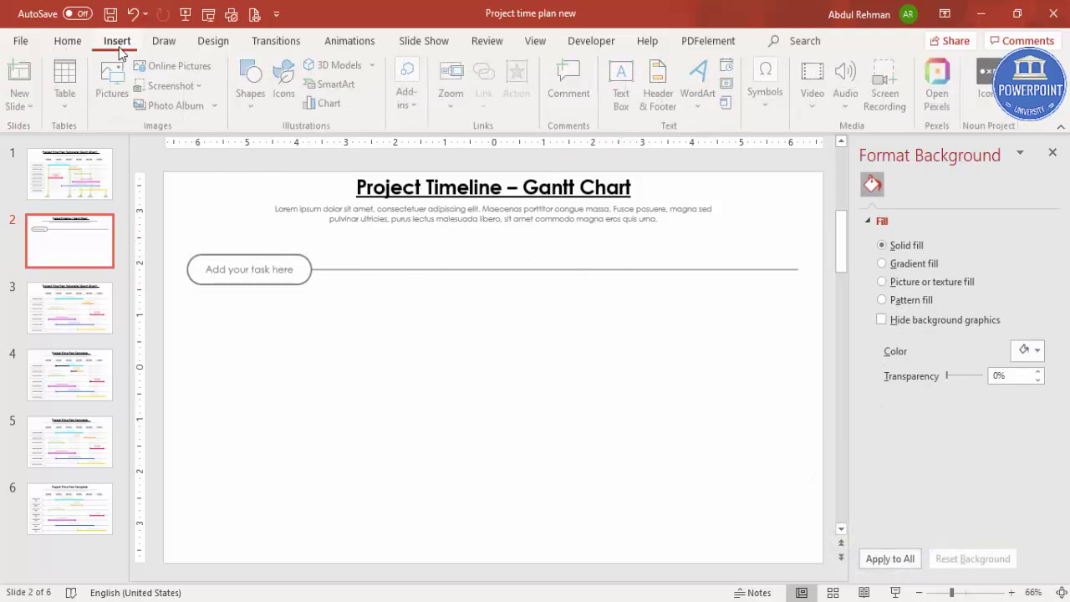
# Draw a small rounded rectangle above the timeline line.
pyautogui.click(253, 92)
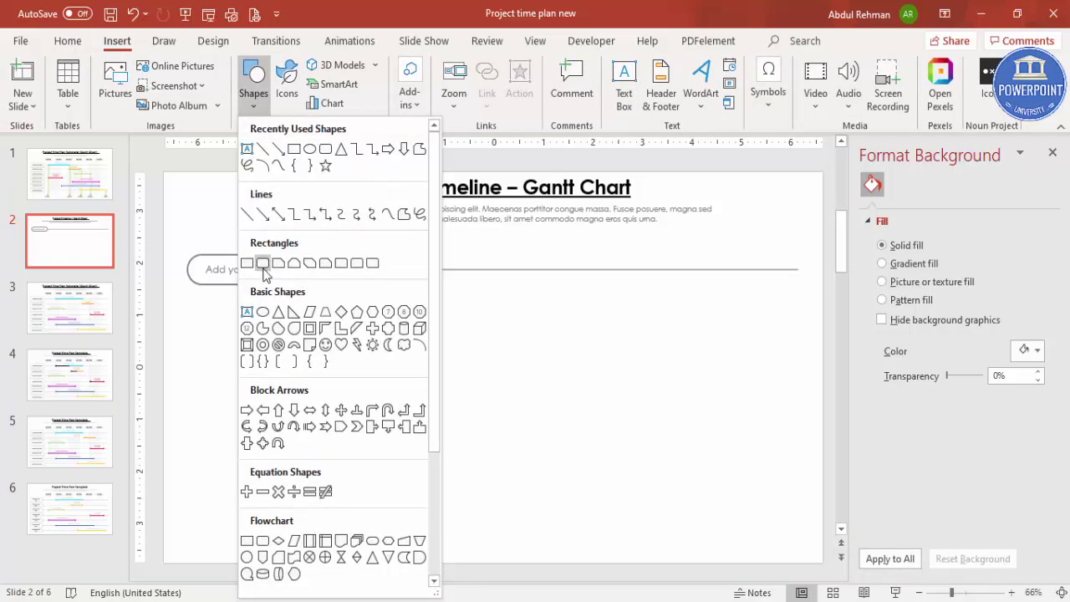
pyautogui.click(262, 264)
pyautogui.moveTo(344, 234); pyautogui.dragTo(375, 234)
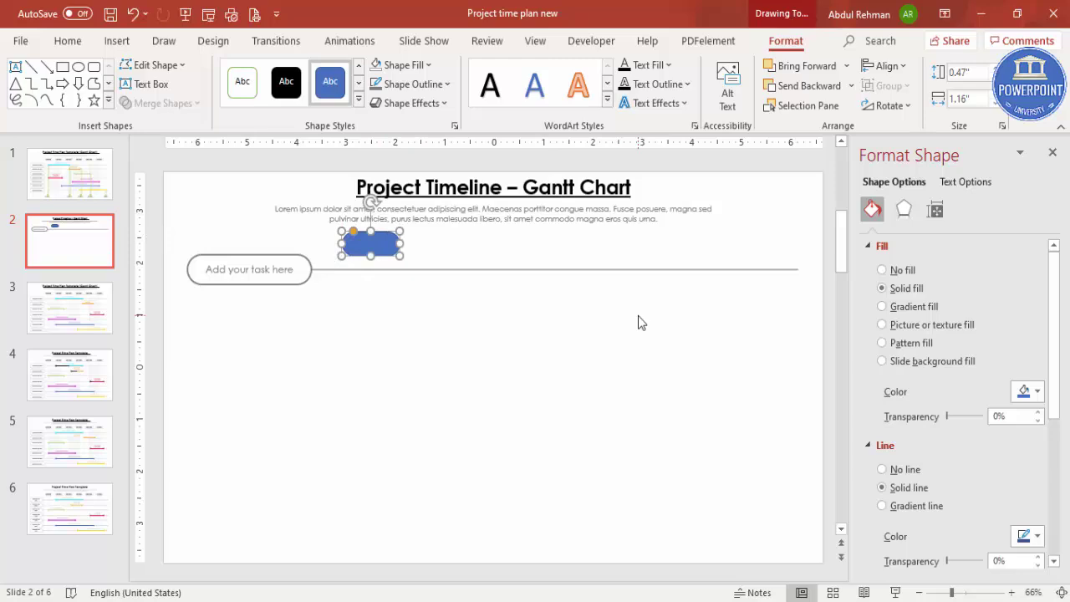
pyautogui.click(808, 316)
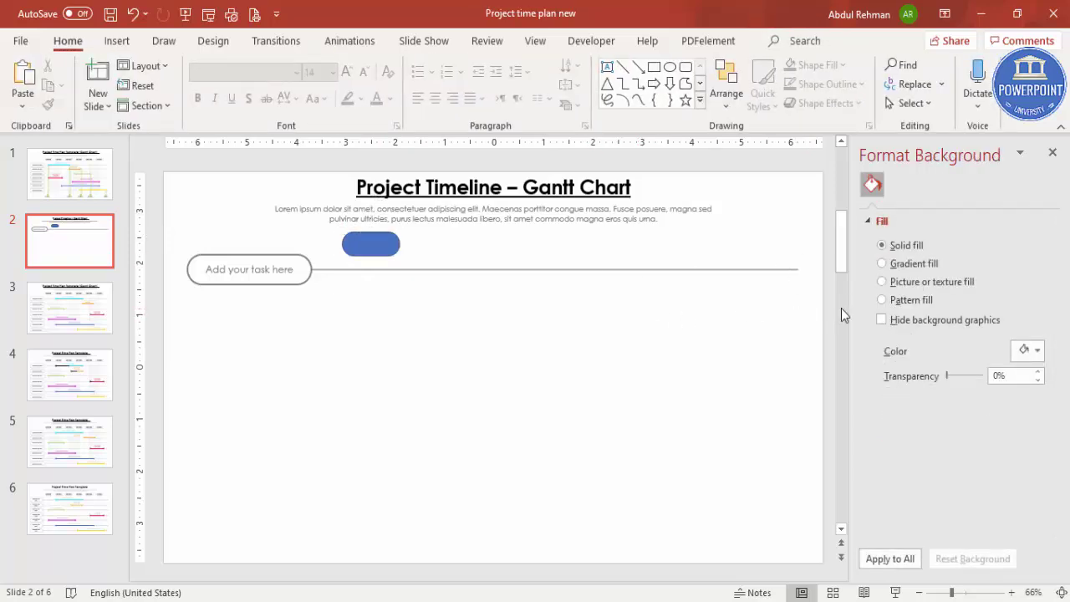
# Select the pill and timeline line together and nudge them slightly down.
pyautogui.moveTo(825, 305); pyautogui.dragTo(160, 231)
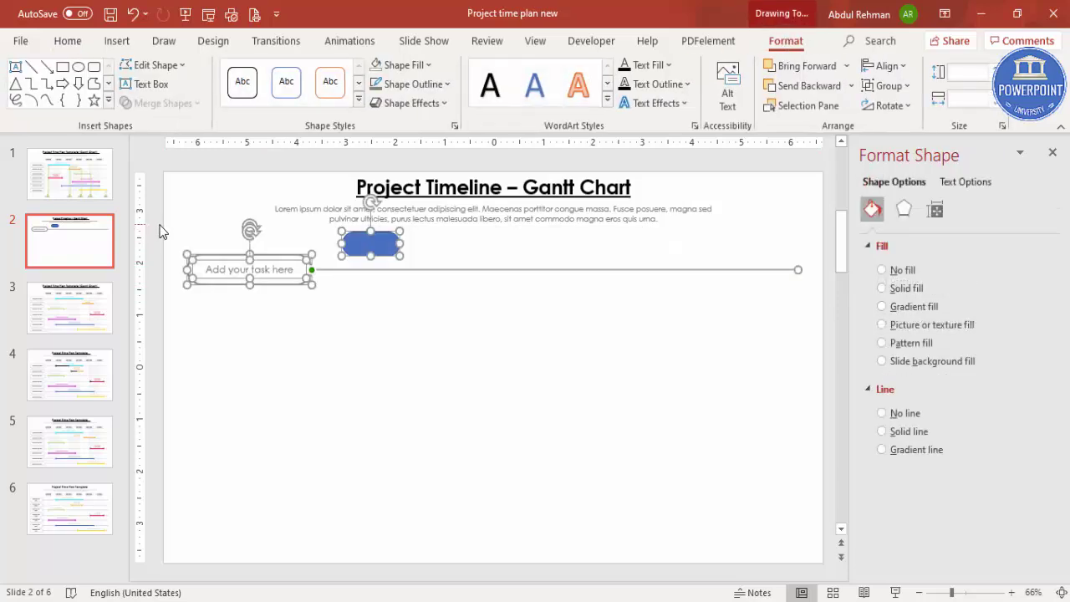
pyautogui.press('Down')
pyautogui.press('Down')
pyautogui.press('Down')
pyautogui.press('Down')
pyautogui.press('Down')
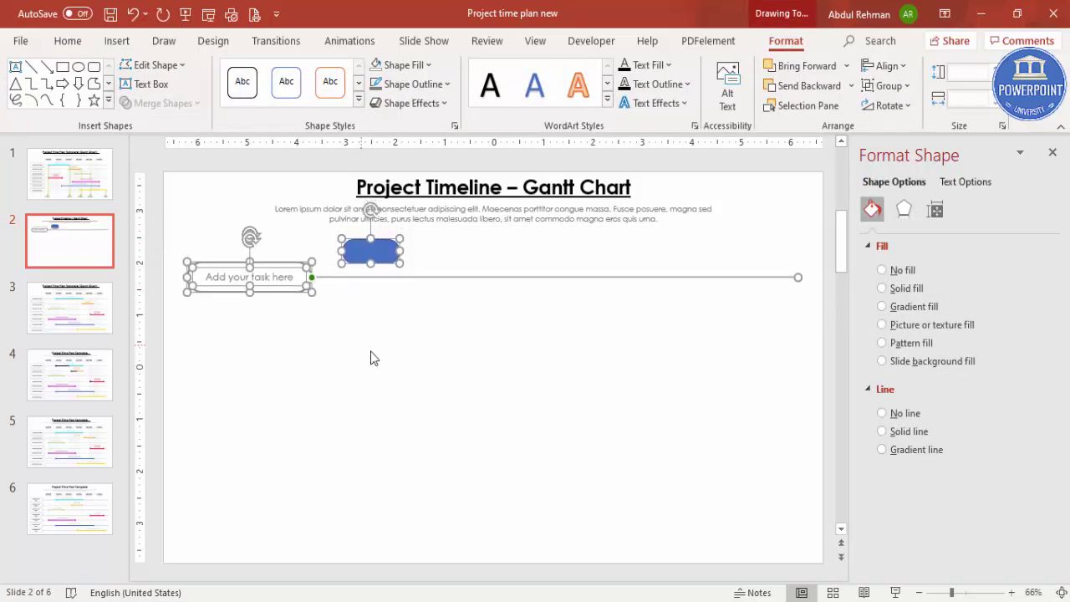
pyautogui.click(369, 351)
pyautogui.click(390, 259)
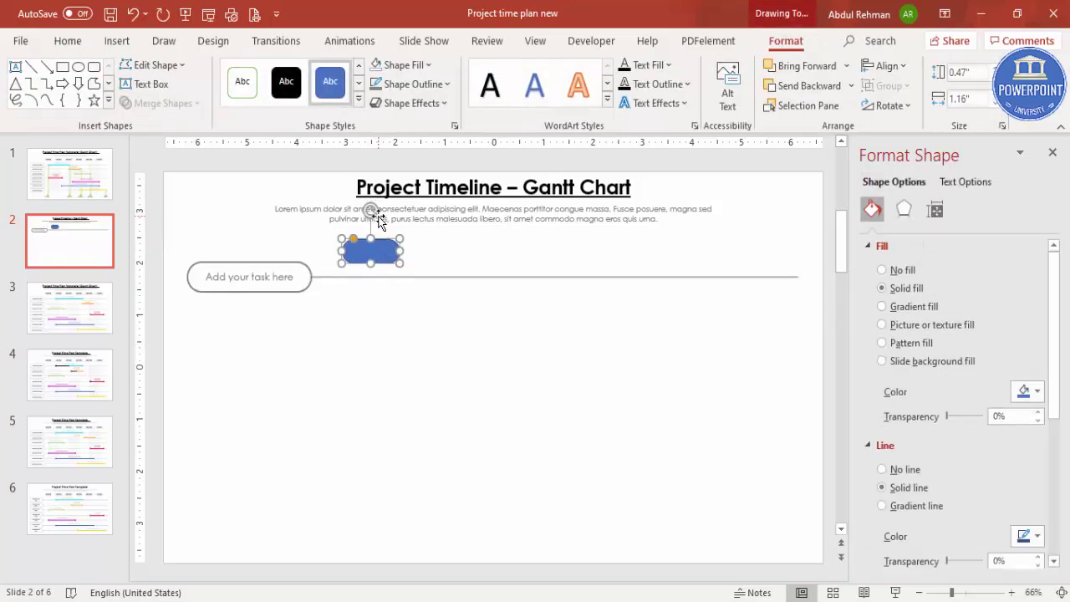
# Fill the small bar light grey with no outline and paste 'Jan 2020' into it.
pyautogui.click(395, 65)
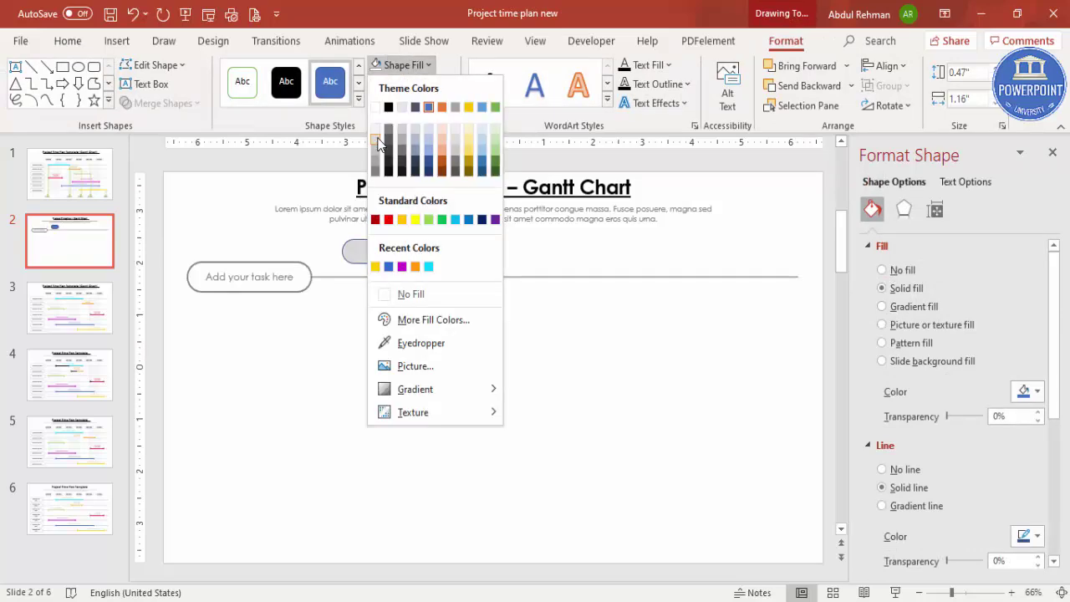
pyautogui.click(378, 143)
pyautogui.click(412, 84)
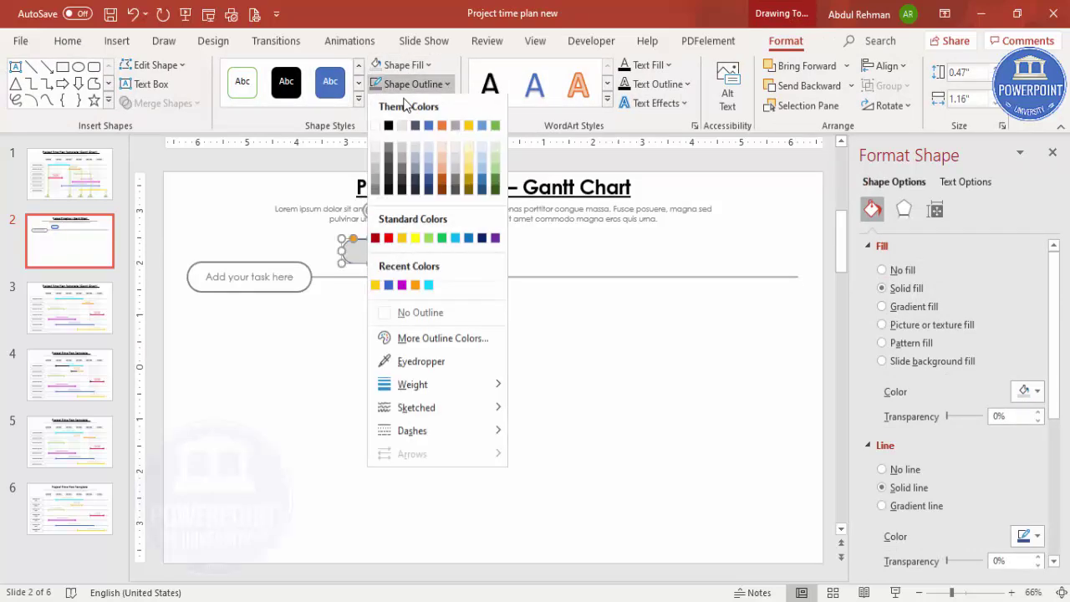
pyautogui.click(442, 323)
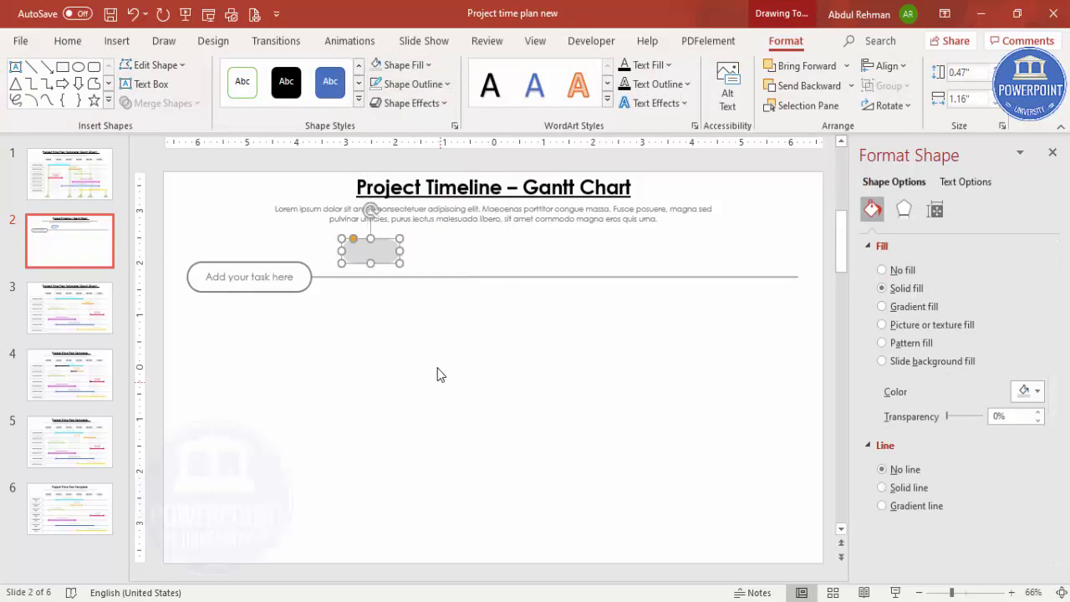
pyautogui.click(375, 255)
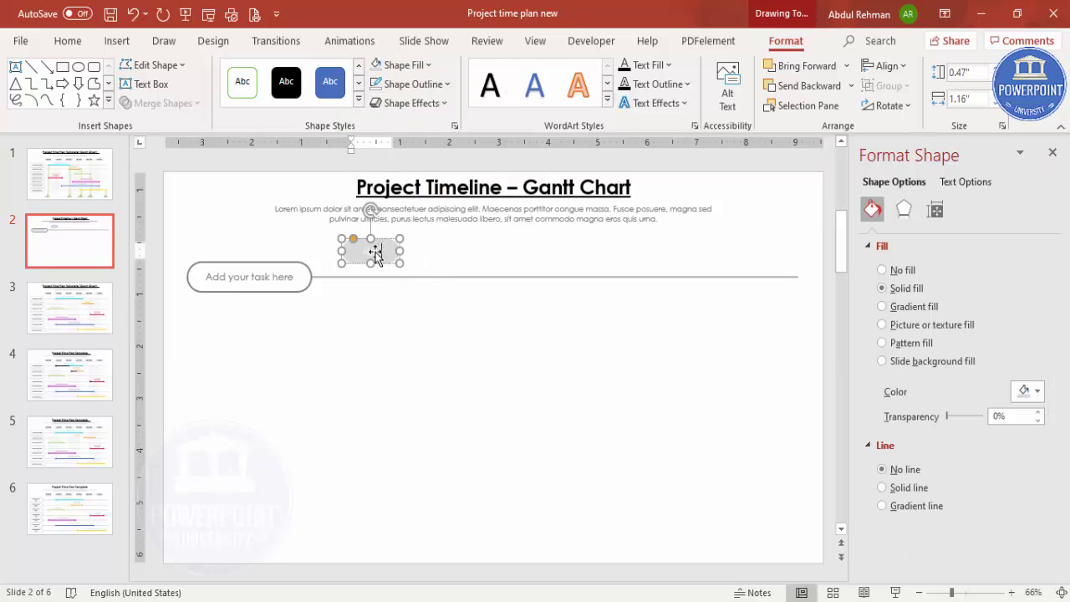
pyautogui.hotkey('ctrl', 'v')
pyautogui.click(370, 210)
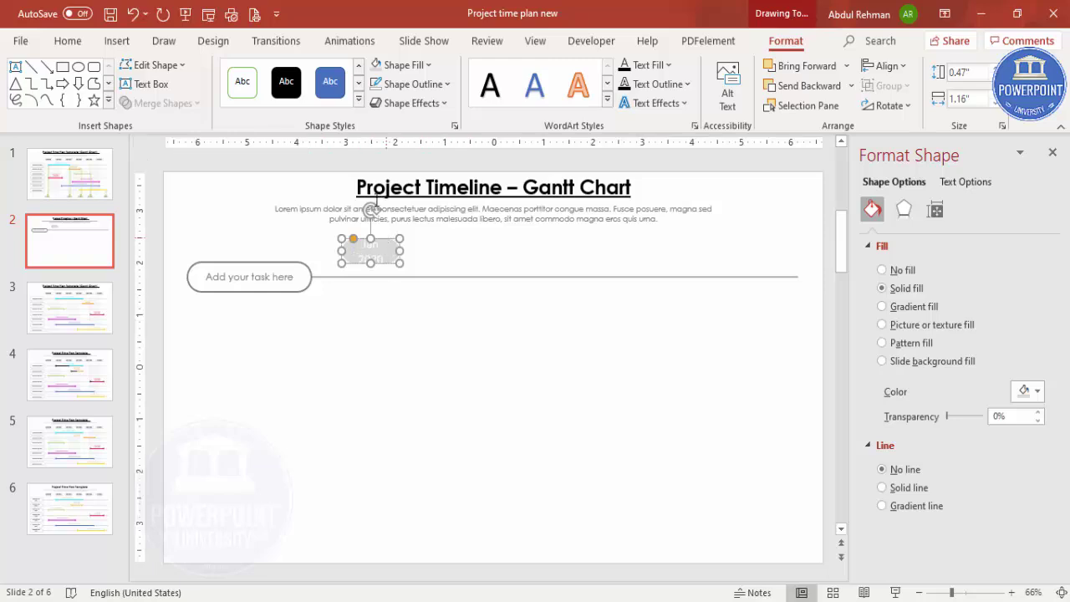
# Format 'Jan 2020' as dark, bold, 12 pt Century Gothic.
pyautogui.click(83, 48)
pyautogui.click(390, 99)
pyautogui.click(393, 143)
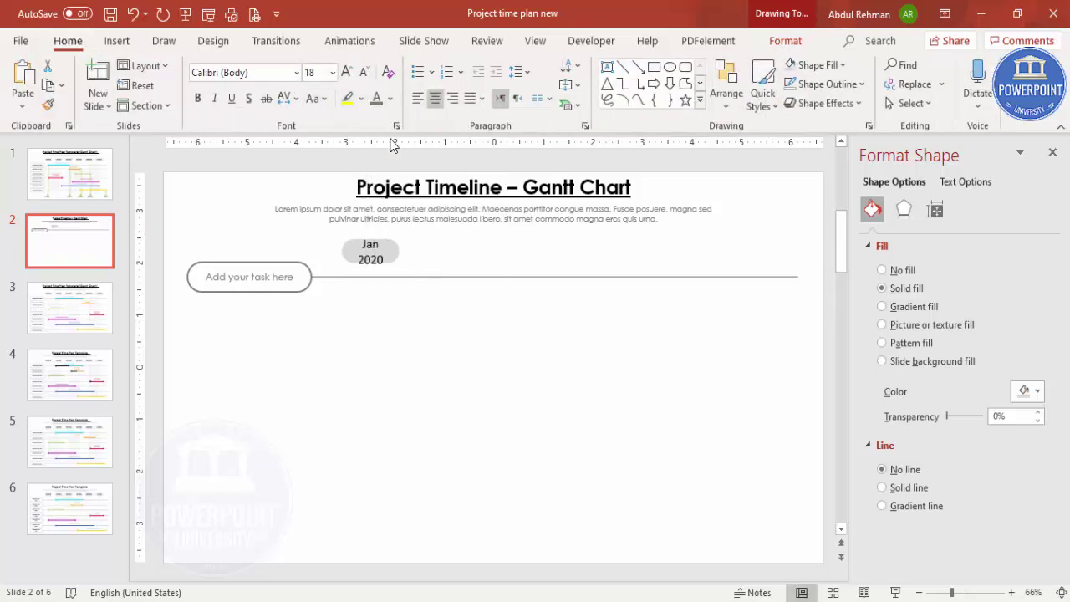
pyautogui.click(250, 73)
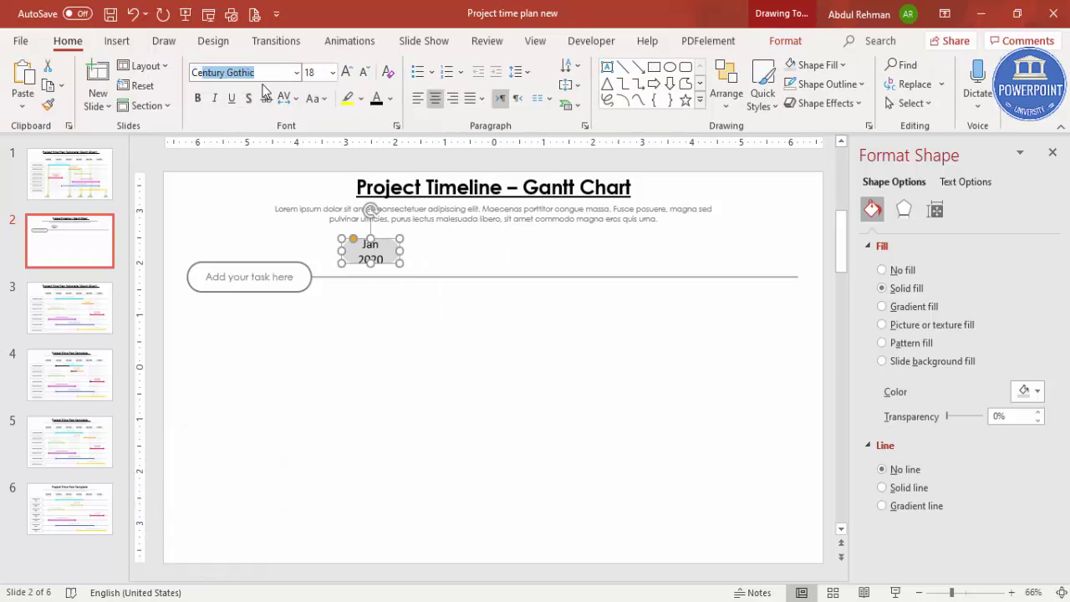
pyautogui.write('Century')
pyautogui.press('Return')
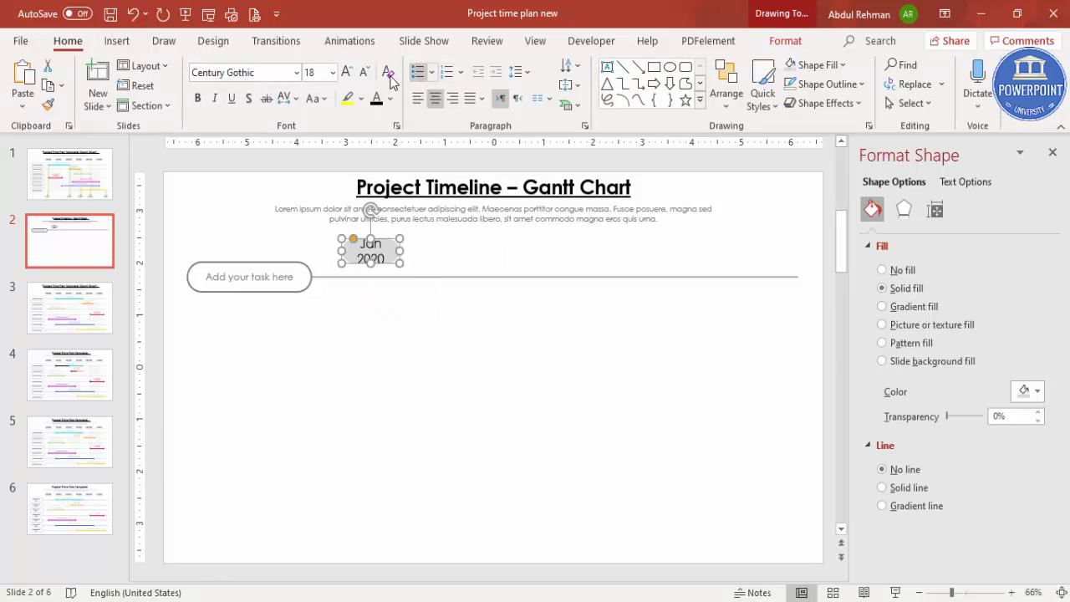
pyautogui.click(364, 73)
pyautogui.click(364, 74)
pyautogui.click(363, 73)
pyautogui.click(197, 99)
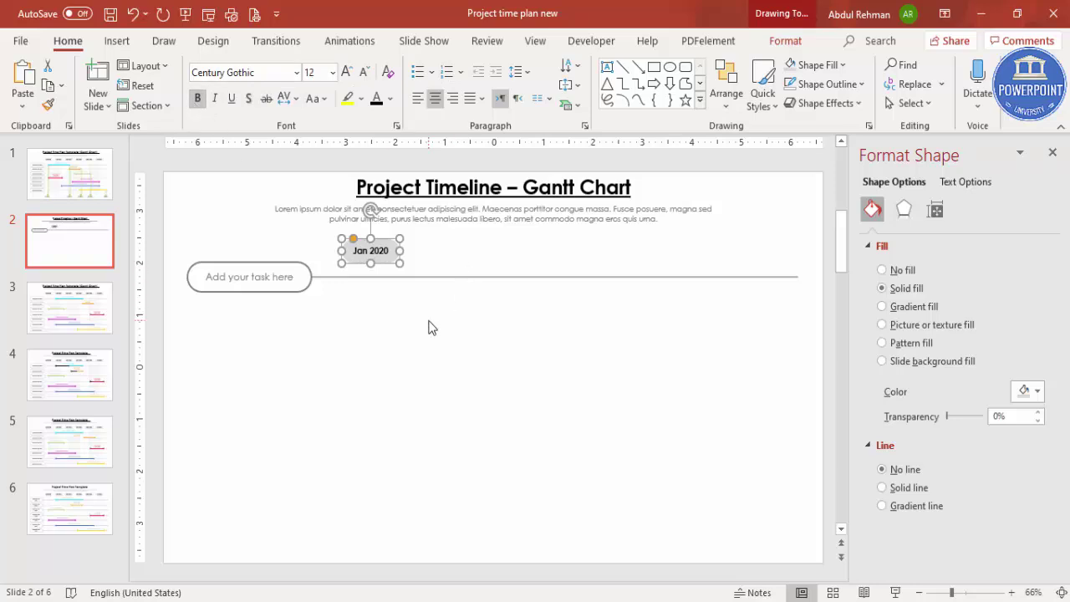
pyautogui.moveTo(391, 253); pyautogui.dragTo(463, 240)
pyautogui.press('Delete')
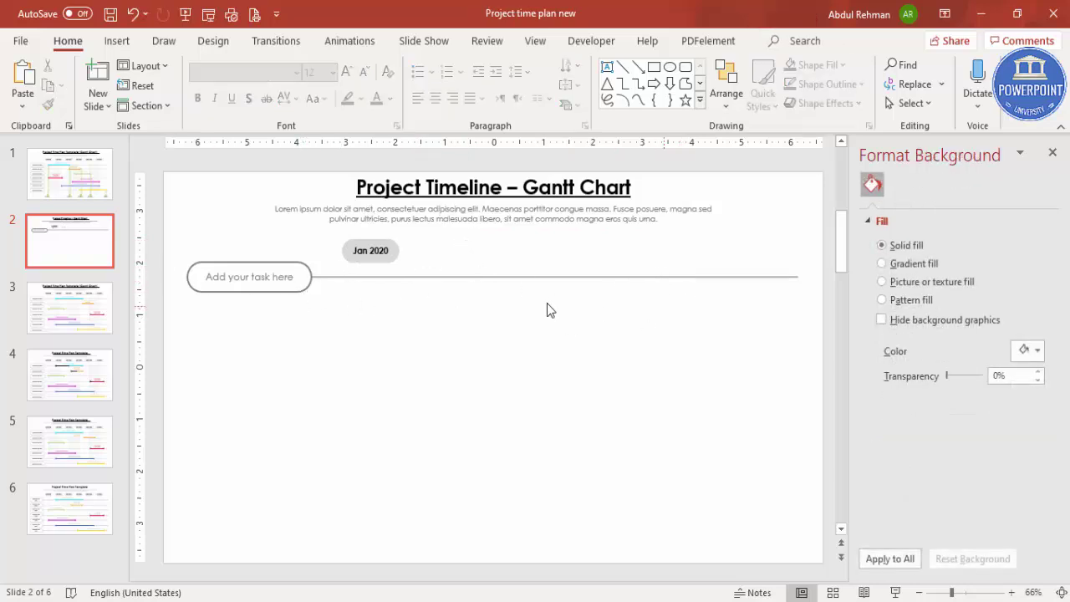
# Draw a straight line below the Jan 2020 label.
pyautogui.click(115, 41)
pyautogui.click(261, 107)
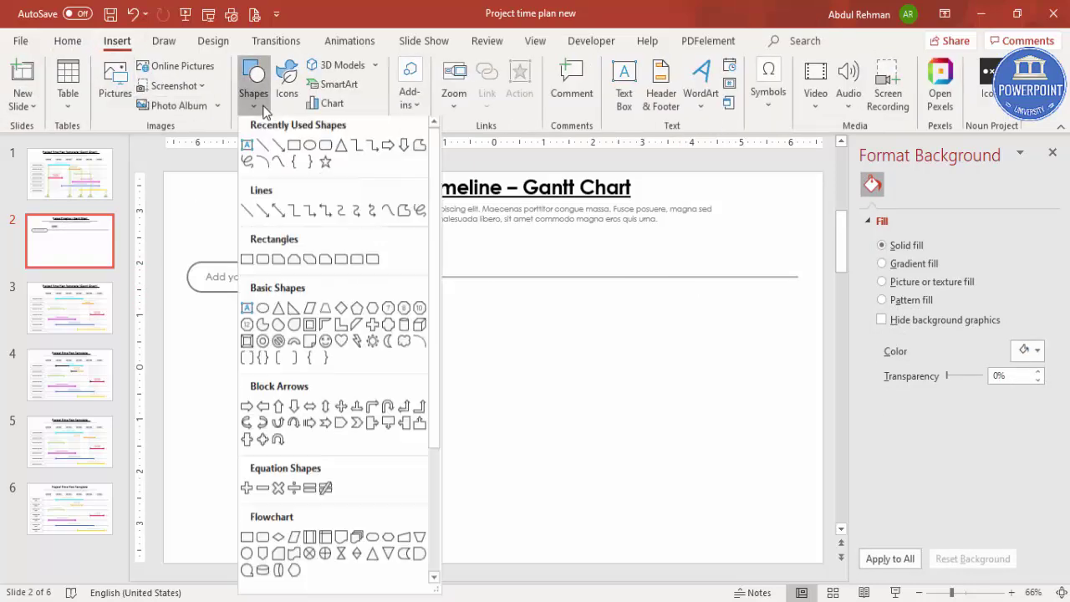
pyautogui.click(247, 210)
pyautogui.moveTo(339, 276)
pyautogui.mouseDown()
pyautogui.moveTo(513, 276)
pyautogui.moveTo(487, 308)
pyautogui.mouseUp()
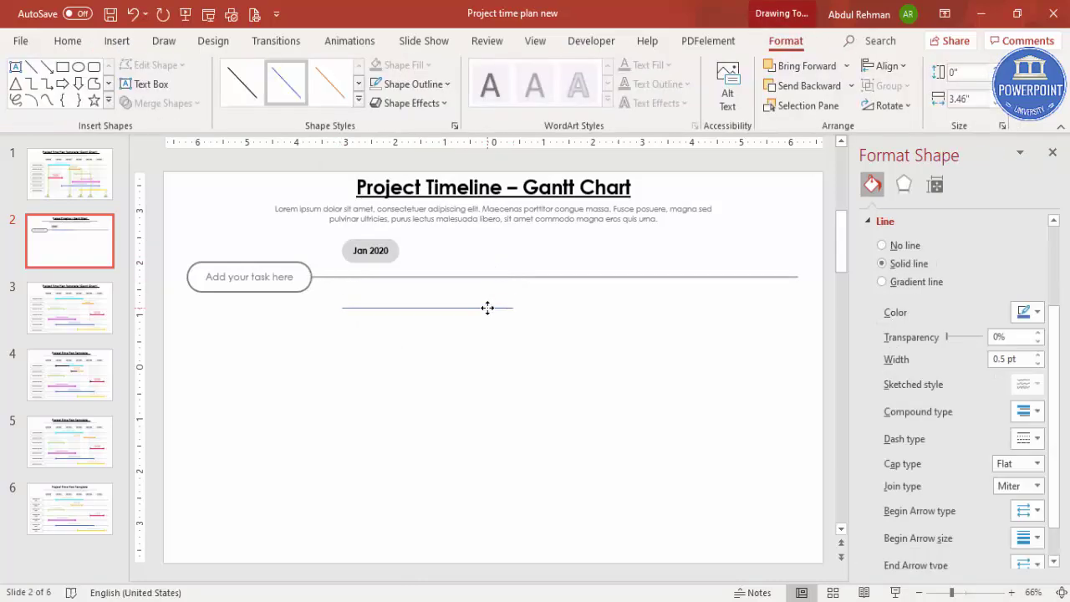
# Colour the new line teal and thicken it from 4½ pt to 6 pt.
pyautogui.click(422, 87)
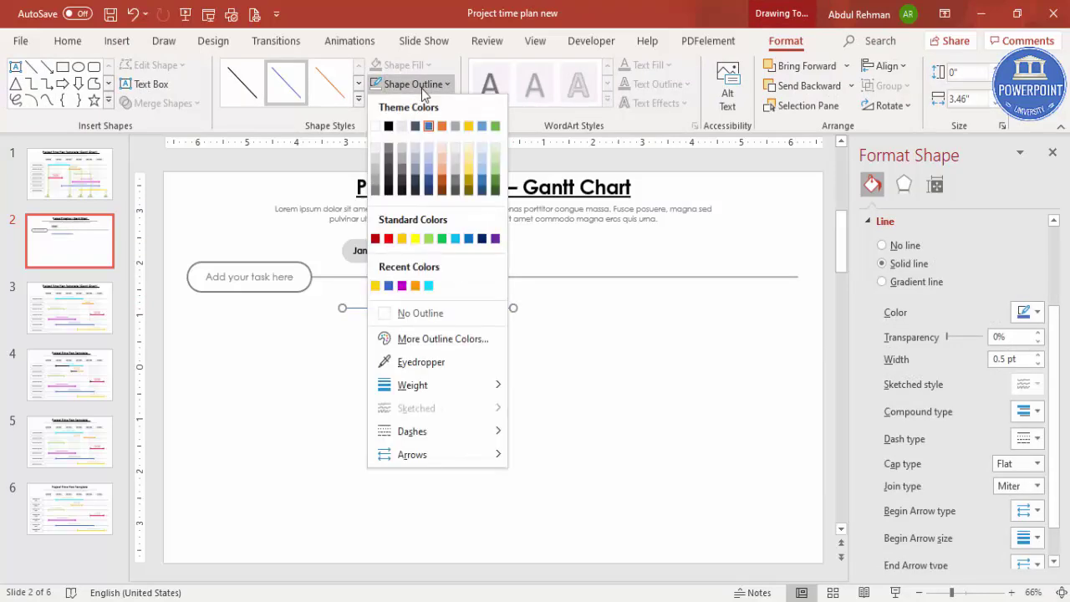
pyautogui.click(429, 286)
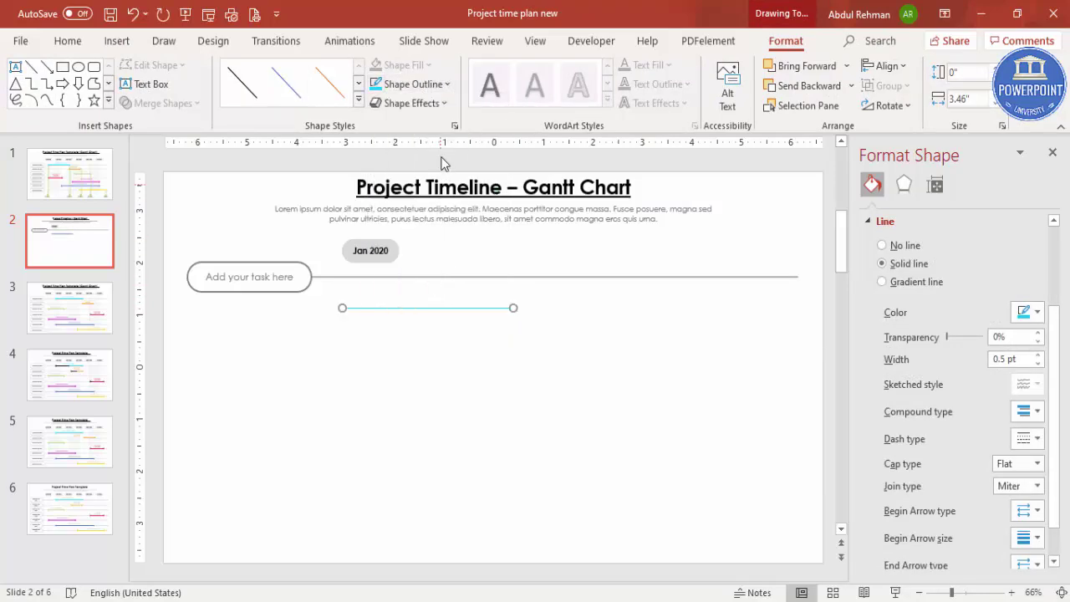
pyautogui.click(435, 86)
pyautogui.moveTo(422, 385)
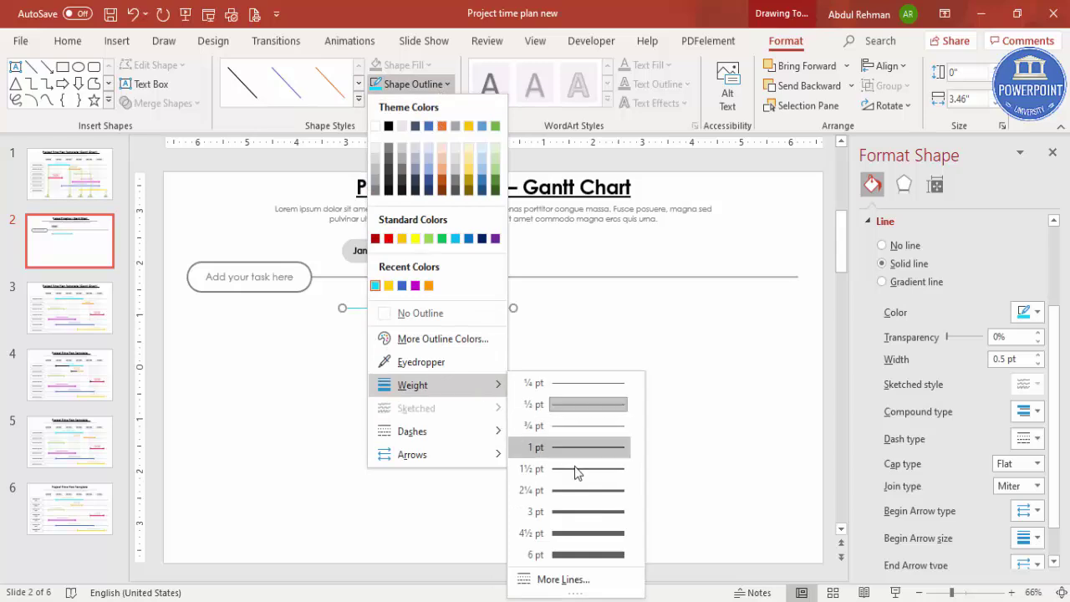
pyautogui.click(575, 528)
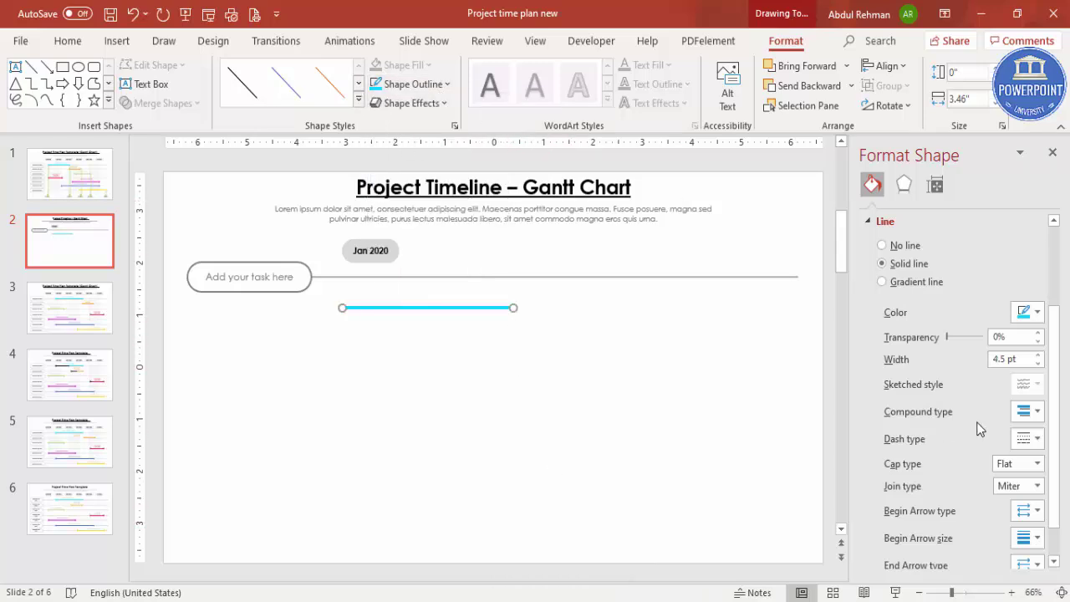
pyautogui.click(1039, 362)
pyautogui.click(1038, 355)
pyautogui.click(1038, 355)
pyautogui.click(1039, 355)
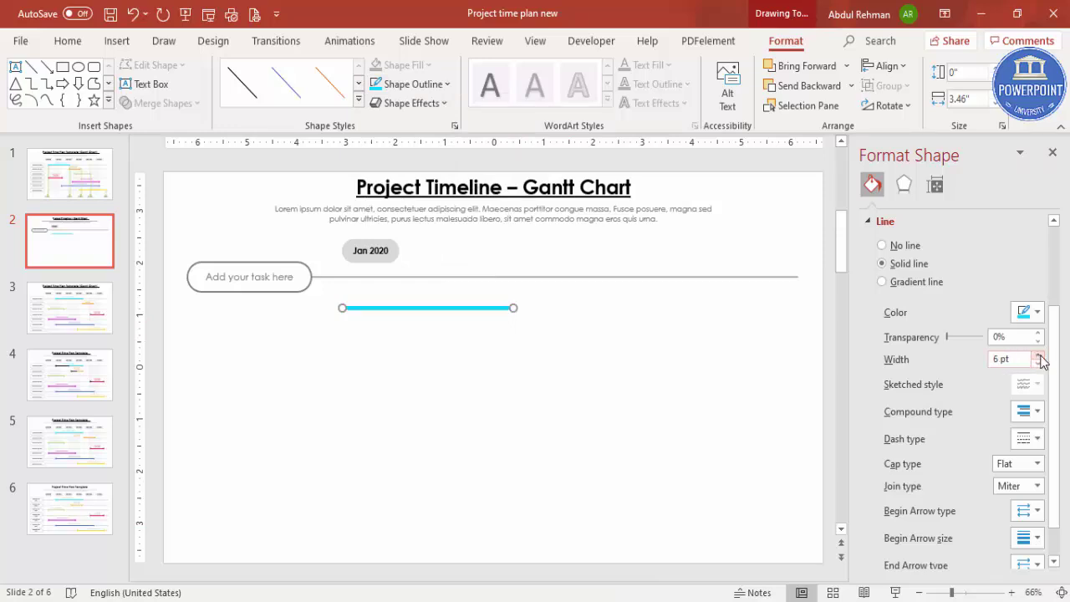
pyautogui.scroll(-2, 1051, 389)
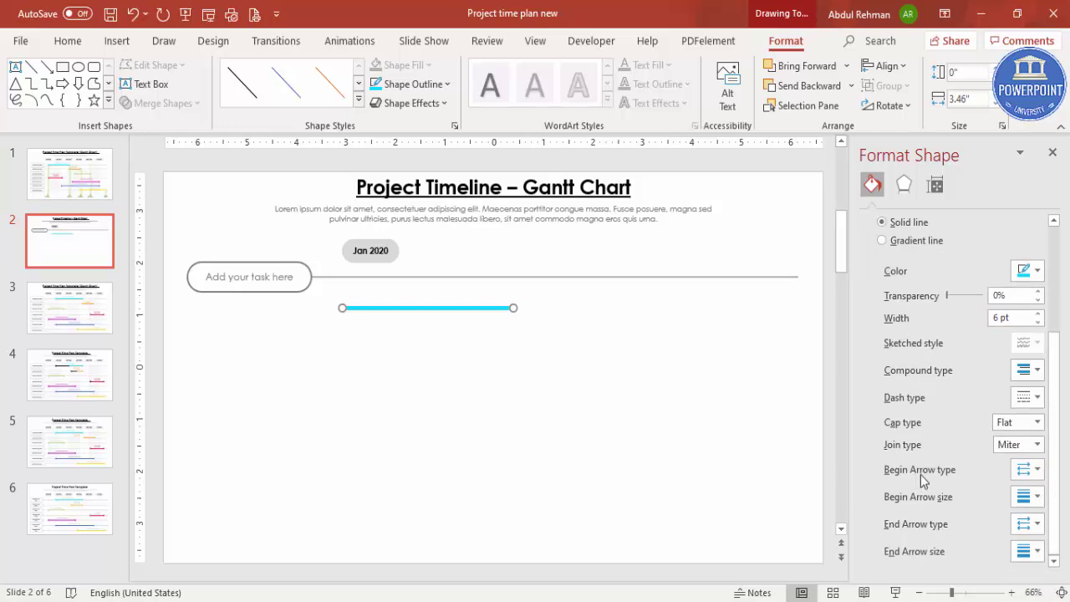
# Give the cyan bar Diamond Arrow ends in Format Shape.
pyautogui.click(1038, 471)
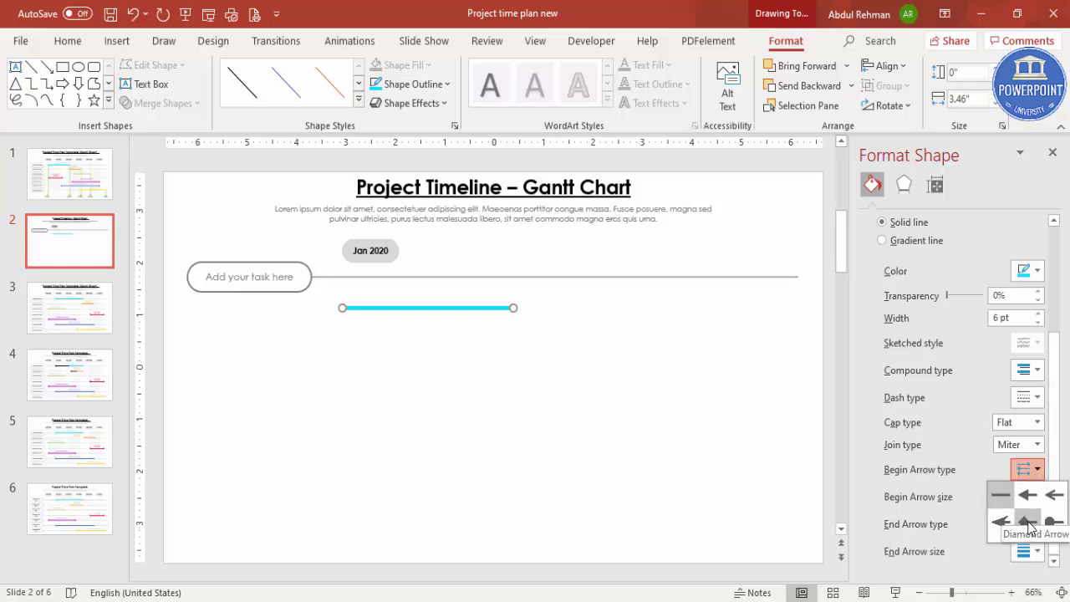
pyautogui.press('Escape')
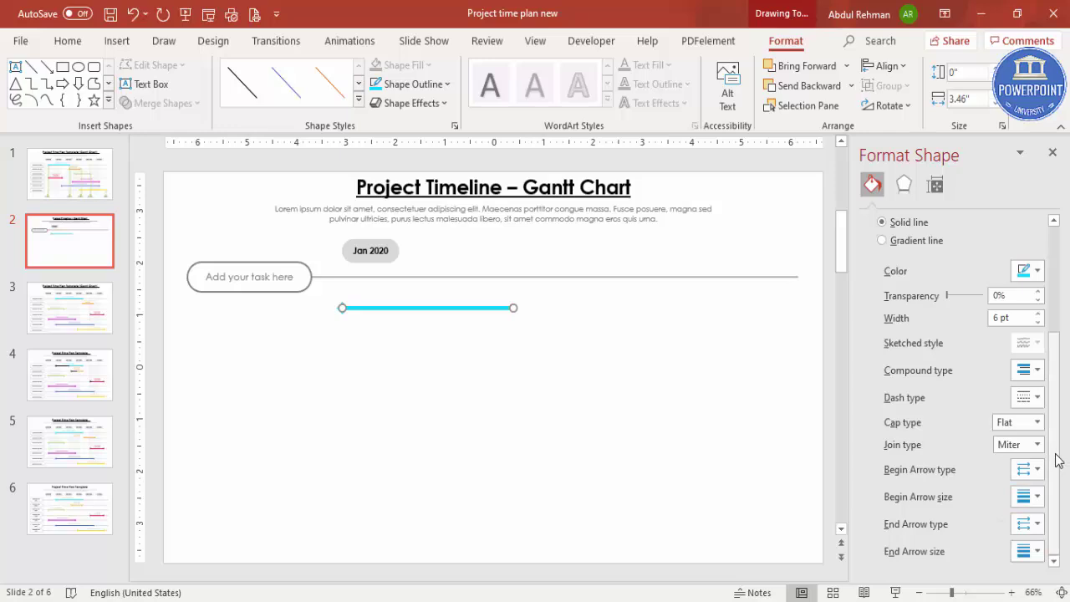
pyautogui.click(1038, 496)
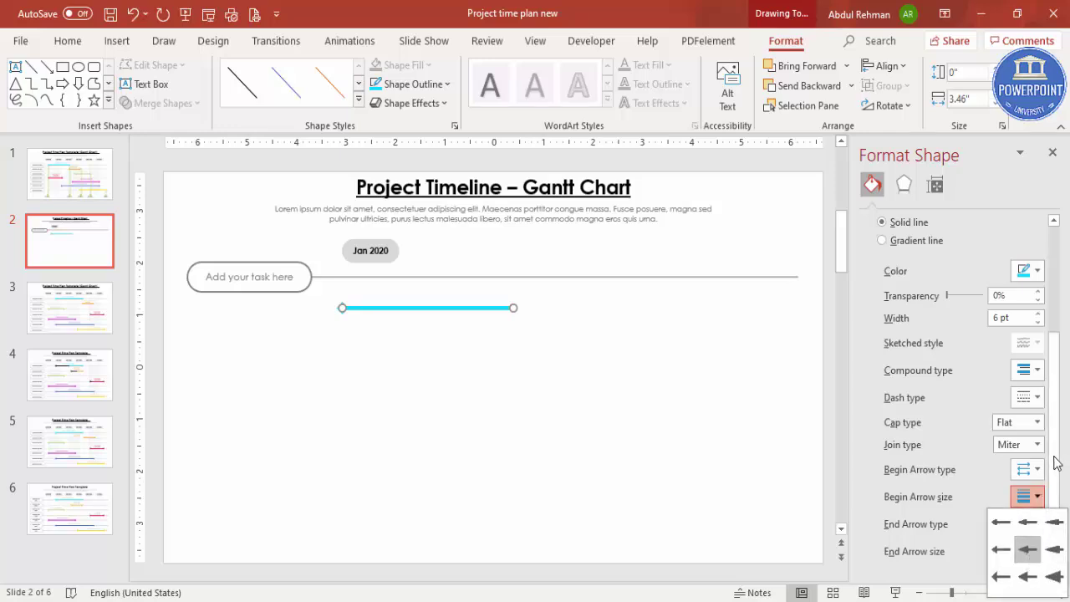
pyautogui.press('Escape')
pyautogui.click(1036, 524)
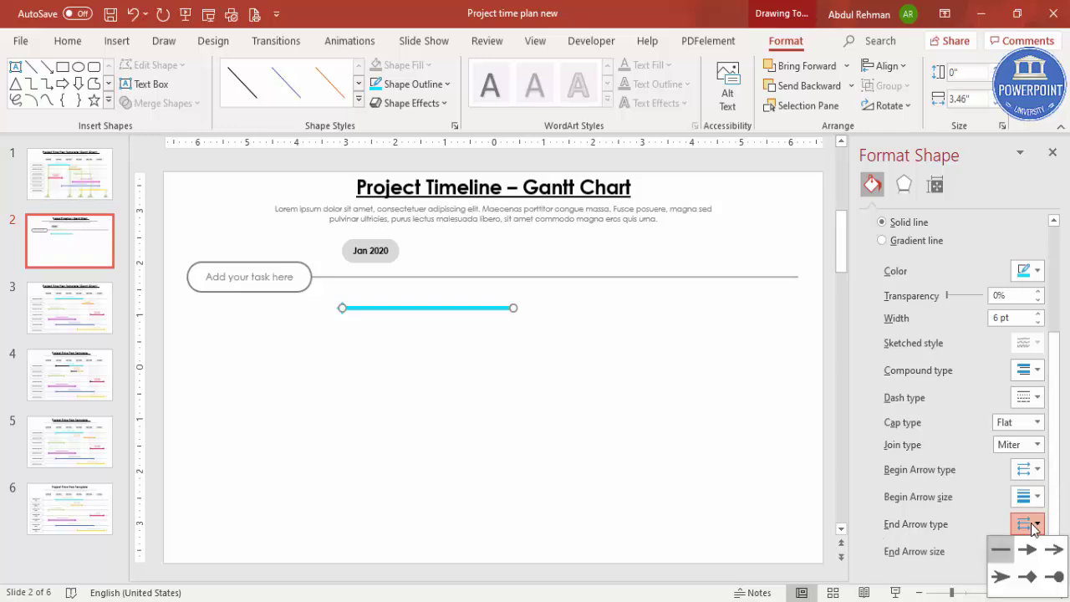
pyautogui.click(1027, 575)
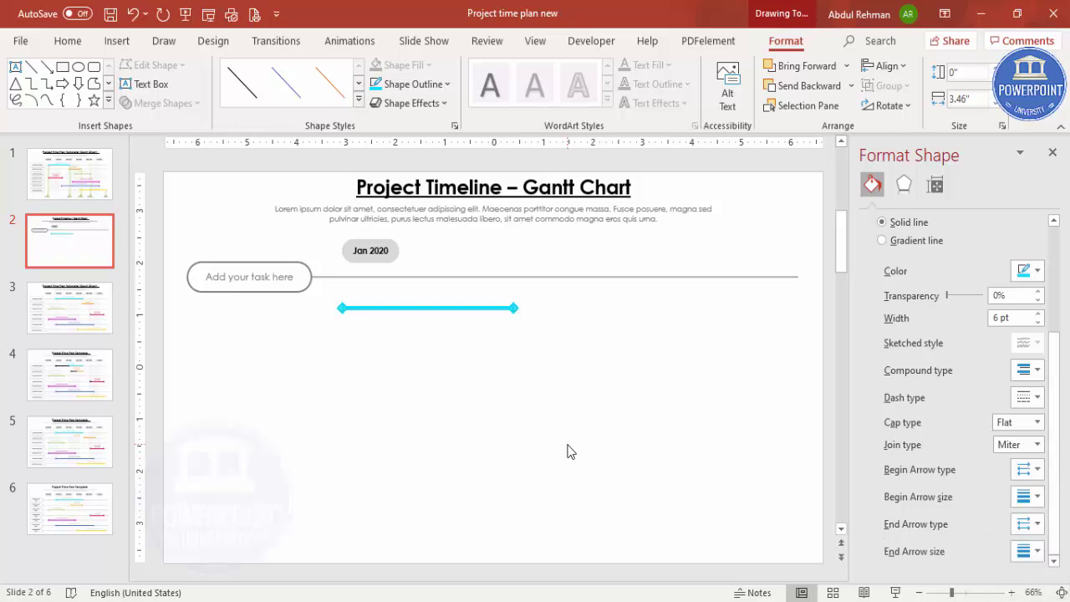
pyautogui.click(567, 452)
# Move the cyan bar onto the grey timeline line under Jan 2020.
pyautogui.moveTo(431, 312); pyautogui.dragTo(459, 280)
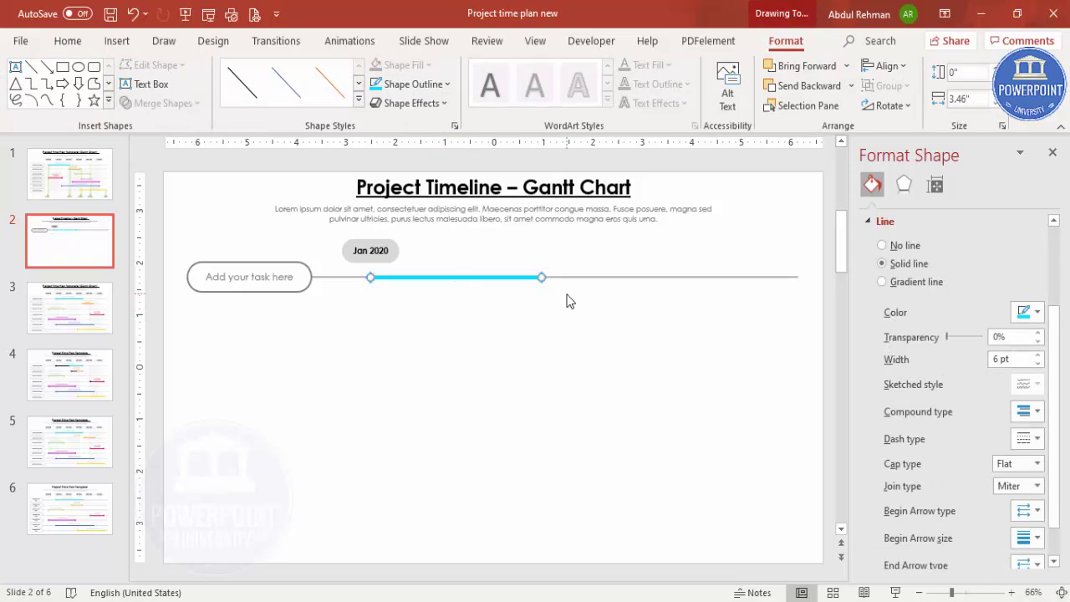
pyautogui.click(468, 315)
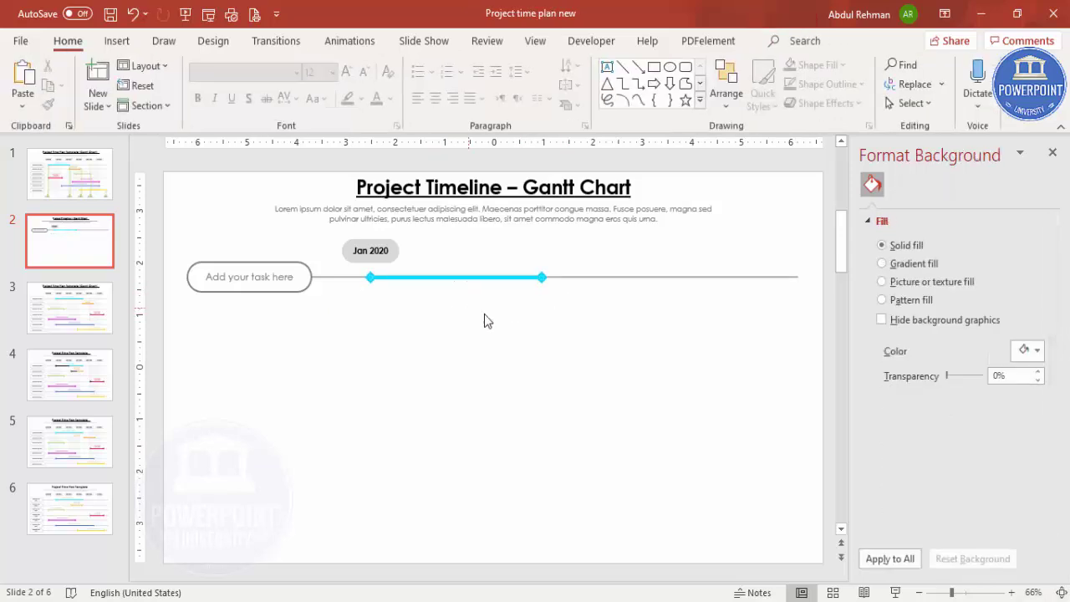
pyautogui.click(117, 40)
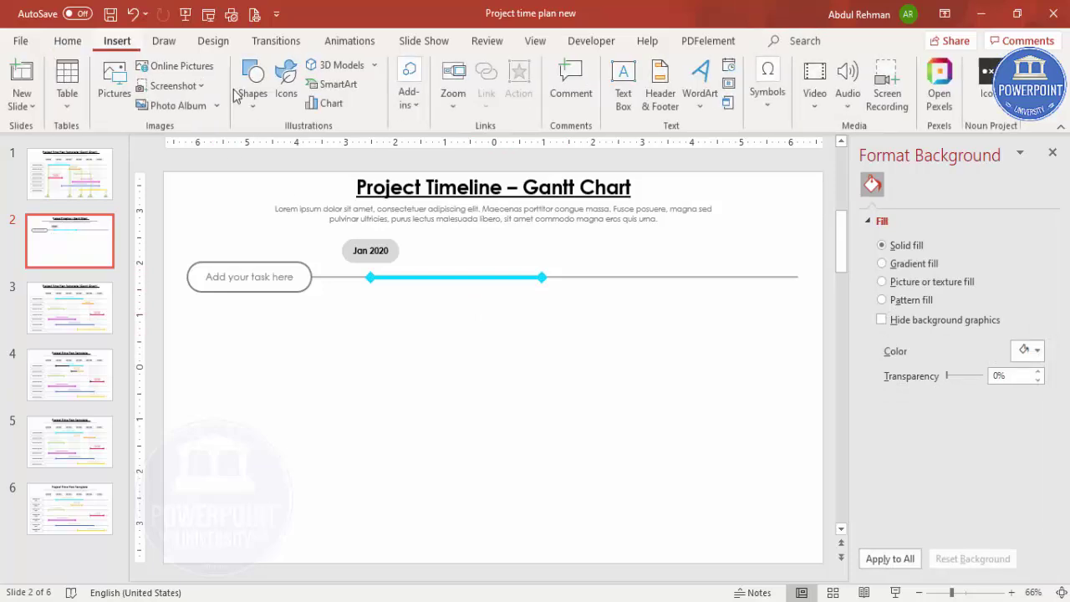
# Add a centred text box reading 'Add detail task here' below the cyan bar.
pyautogui.moveTo(398, 292); pyautogui.dragTo(548, 318)
pyautogui.write('Add detail task here')
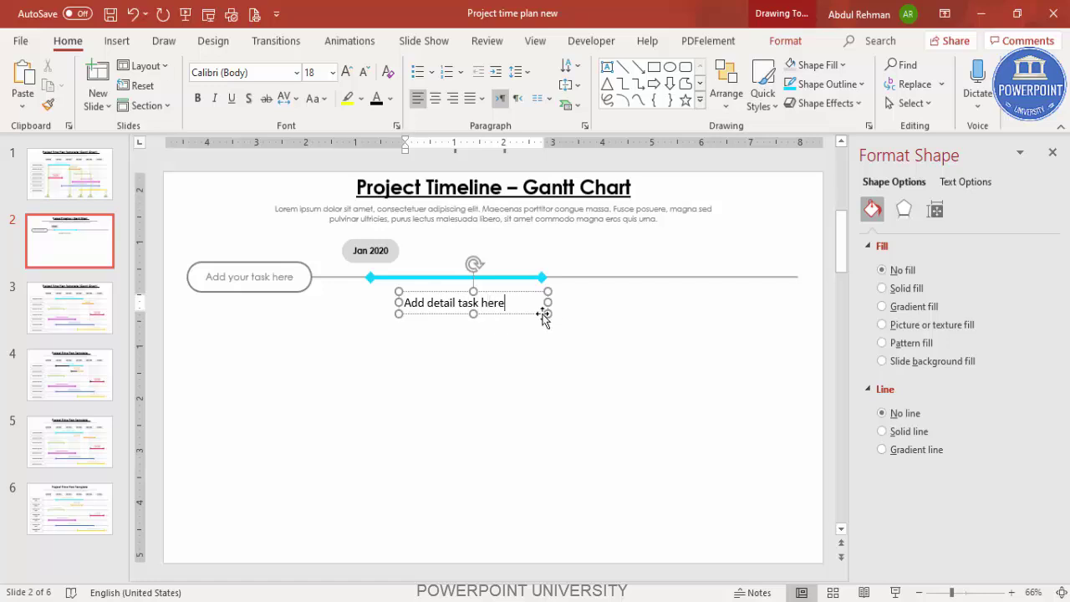
pyautogui.click(522, 292)
pyautogui.click(435, 98)
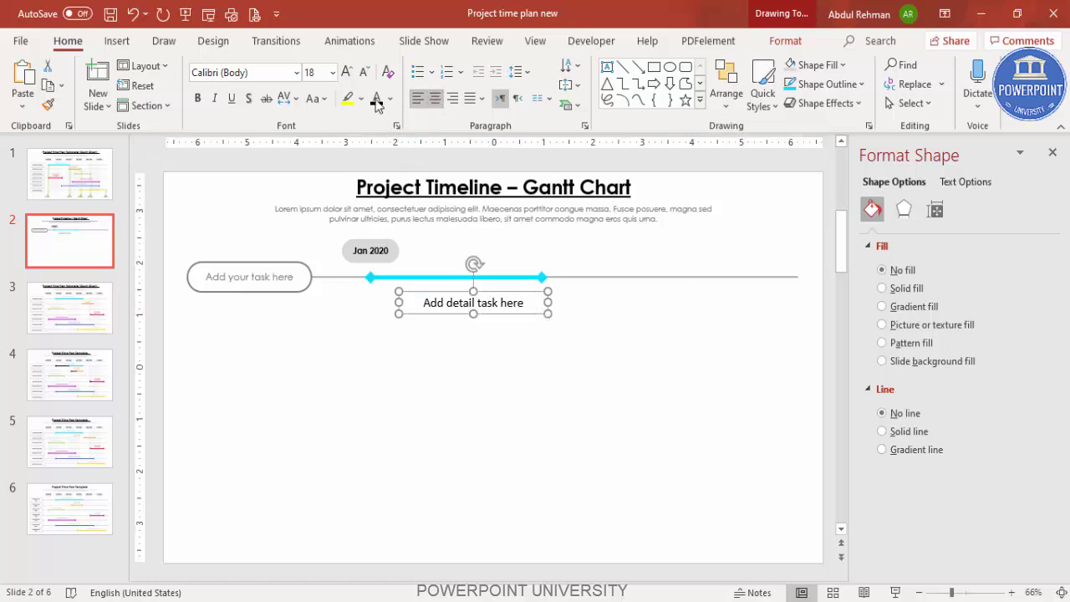
# Set the label's font to Century Gothic at 10 pt.
pyautogui.click(280, 73)
pyautogui.write('Century Gothic')
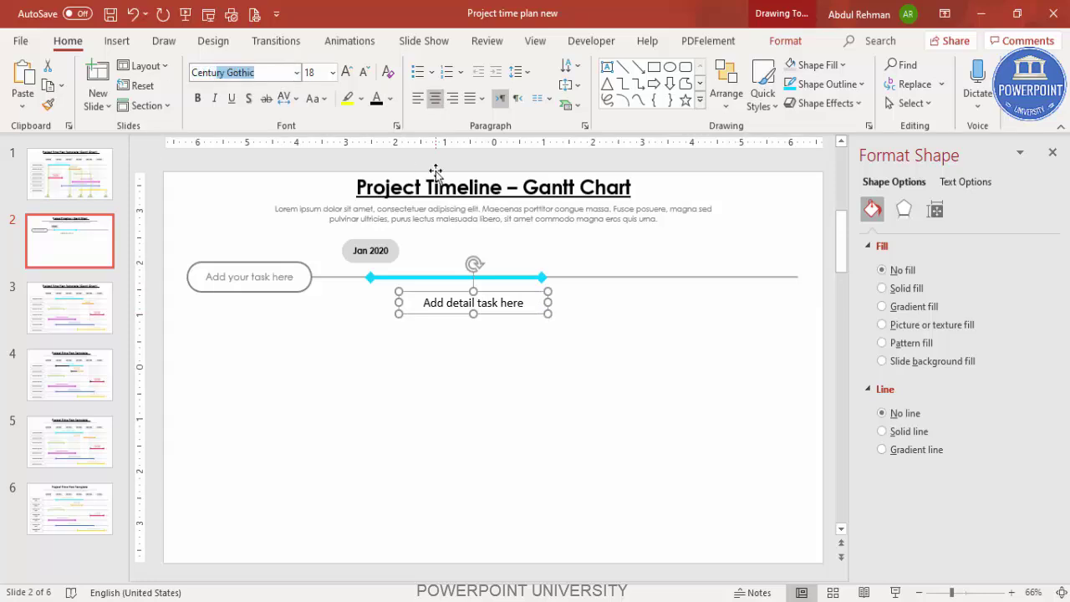
pyautogui.press('Return')
pyautogui.click(370, 75)
pyautogui.click(371, 75)
pyautogui.click(370, 75)
pyautogui.click(370, 75)
pyautogui.click(370, 75)
pyautogui.click(371, 75)
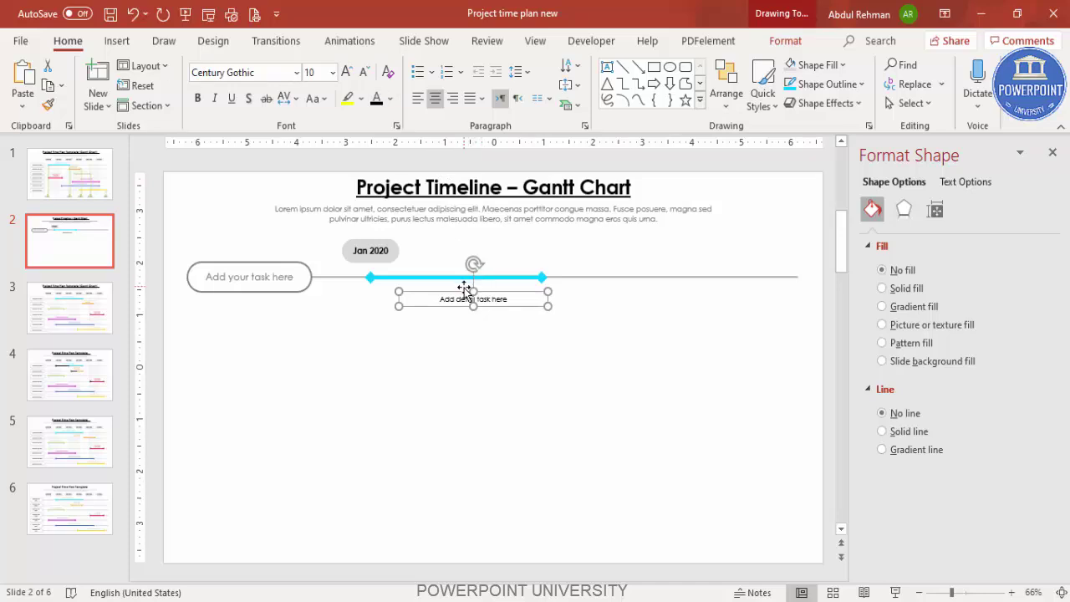
# Place the detail label on the cyan bar and nudge the whole task row down.
pyautogui.moveTo(430, 292); pyautogui.dragTo(411, 263)
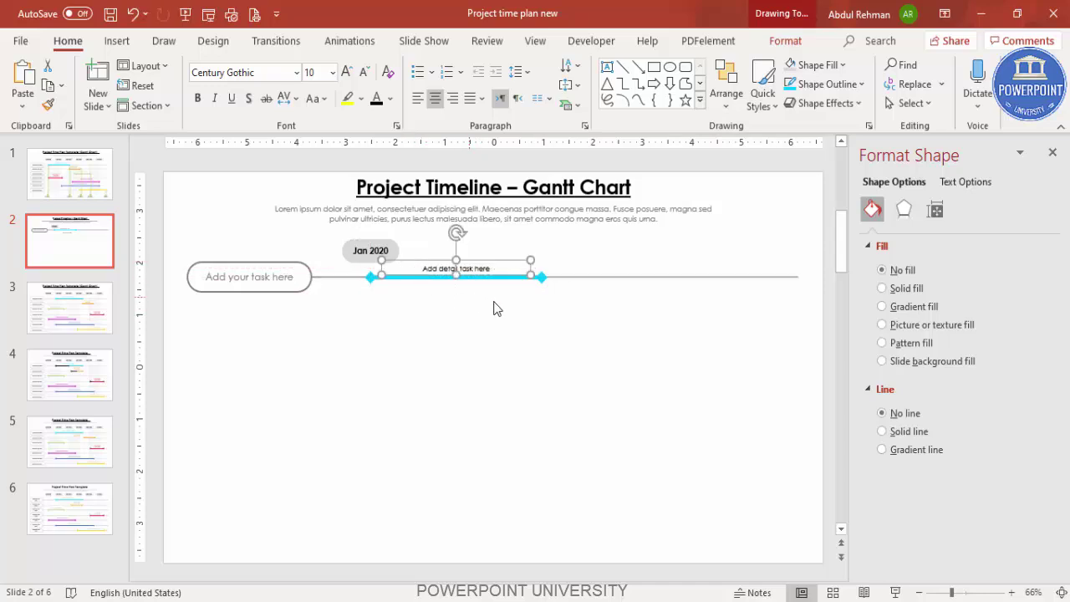
pyautogui.moveTo(168, 251); pyautogui.dragTo(824, 328)
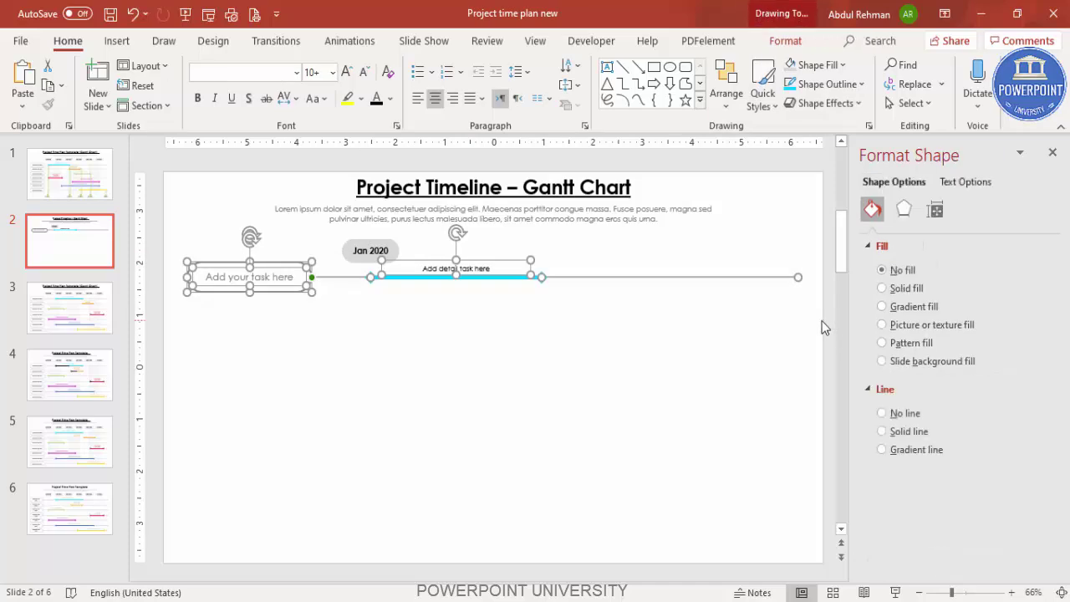
pyautogui.press('Down')
pyautogui.press('Down')
pyautogui.press('Down')
pyautogui.press('Down')
pyautogui.press('Down')
pyautogui.press('Down')
pyautogui.press('Down')
pyautogui.press('Down')
pyautogui.press('Down')
pyautogui.press('Down')
pyautogui.press('Down')
pyautogui.press('Down')
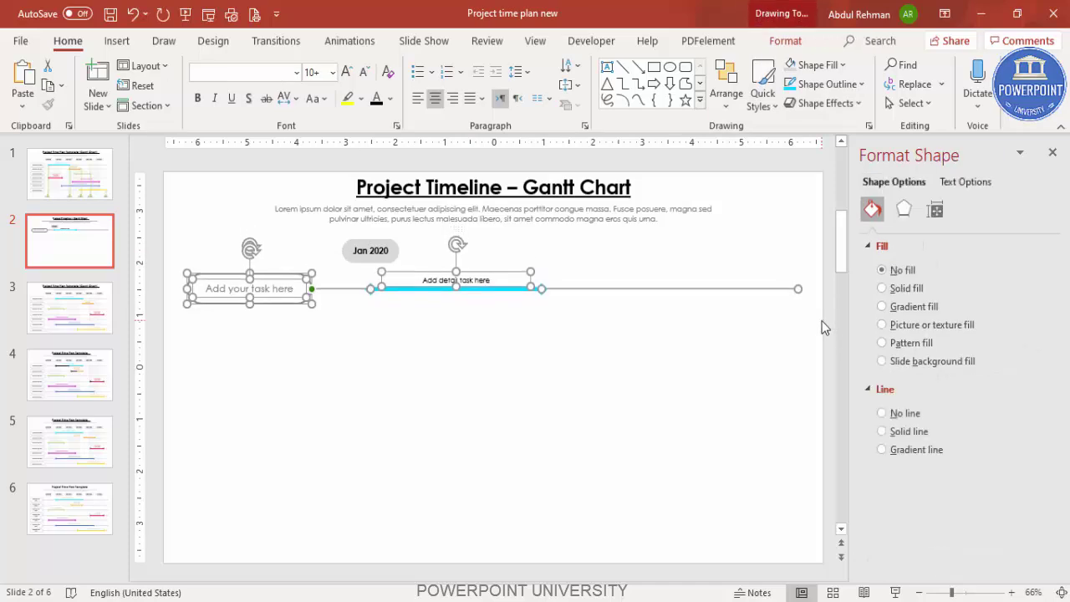
pyautogui.press('Down')
pyautogui.press('Down')
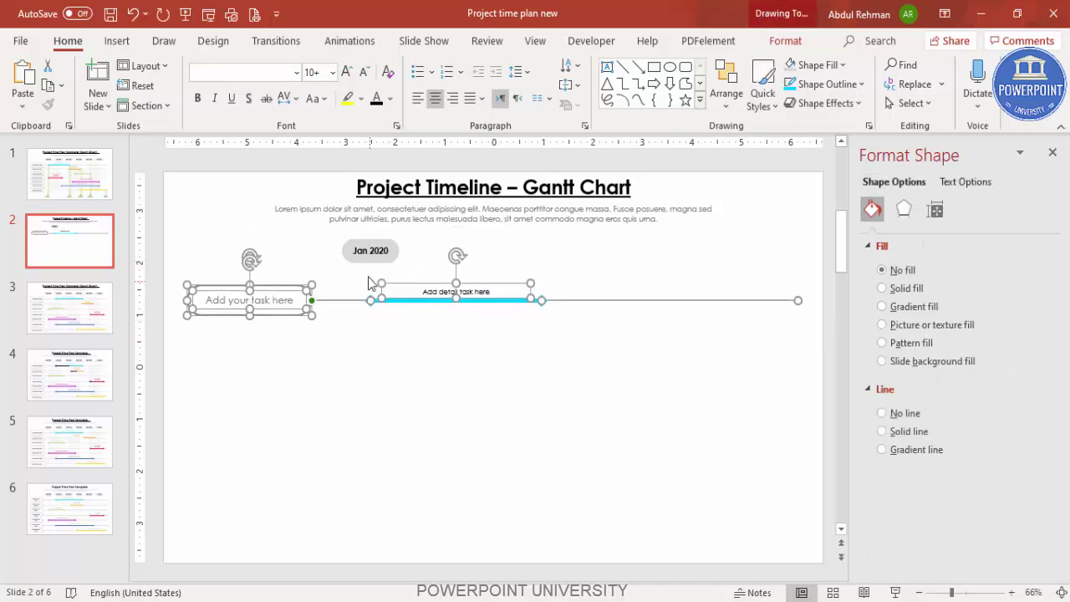
pyautogui.click(518, 339)
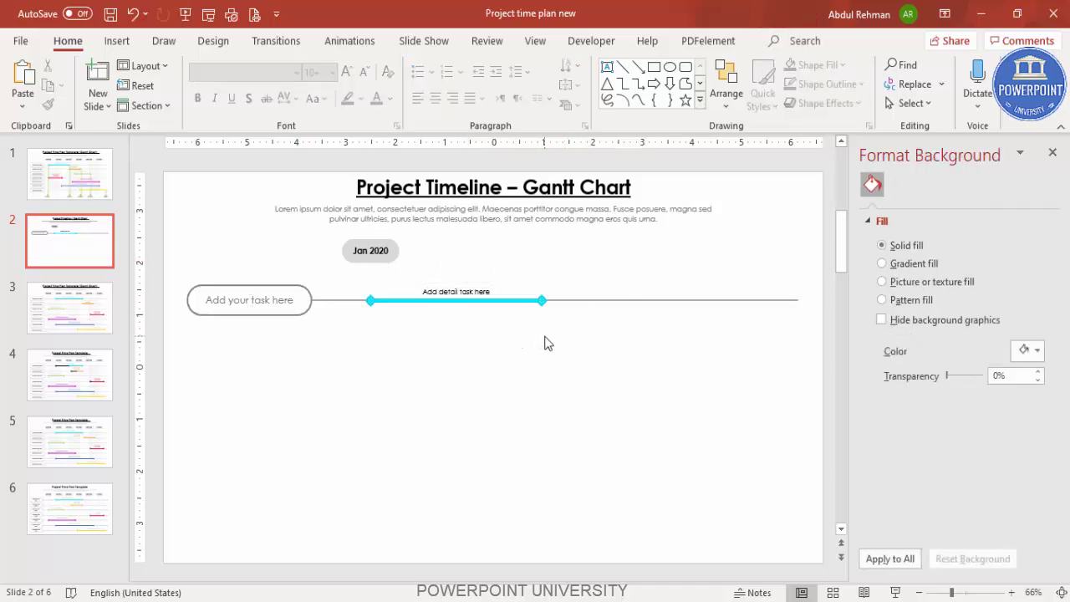
# Group the task row's pill, line, bar and label, then duplicate the group.
pyautogui.moveTo(172, 265); pyautogui.dragTo(850, 343)
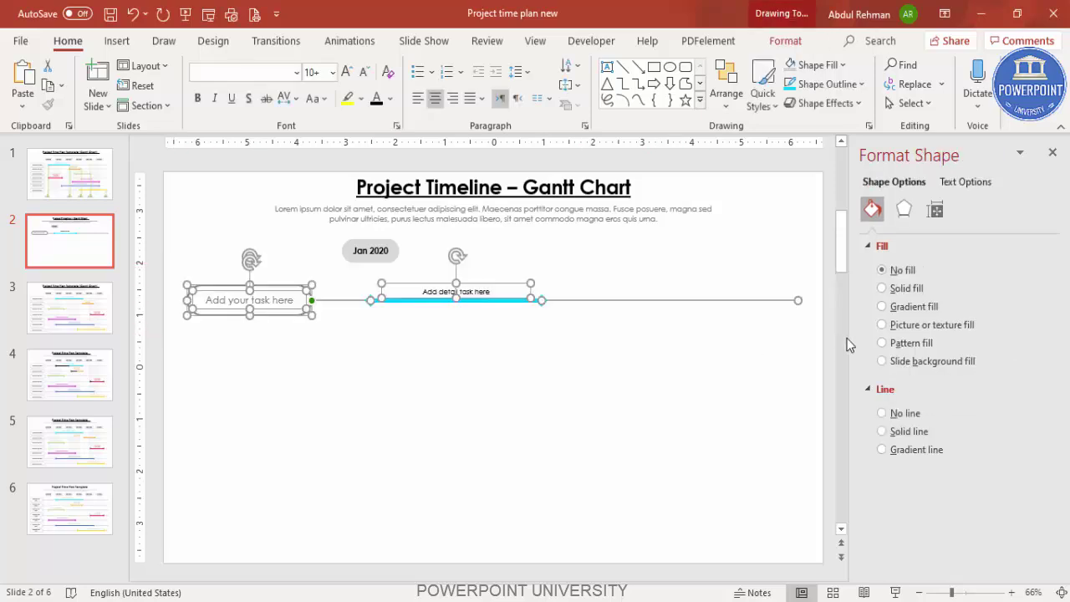
pyautogui.hotkey('ctrl', 'g')
pyautogui.hotkey('ctrl', 'd')
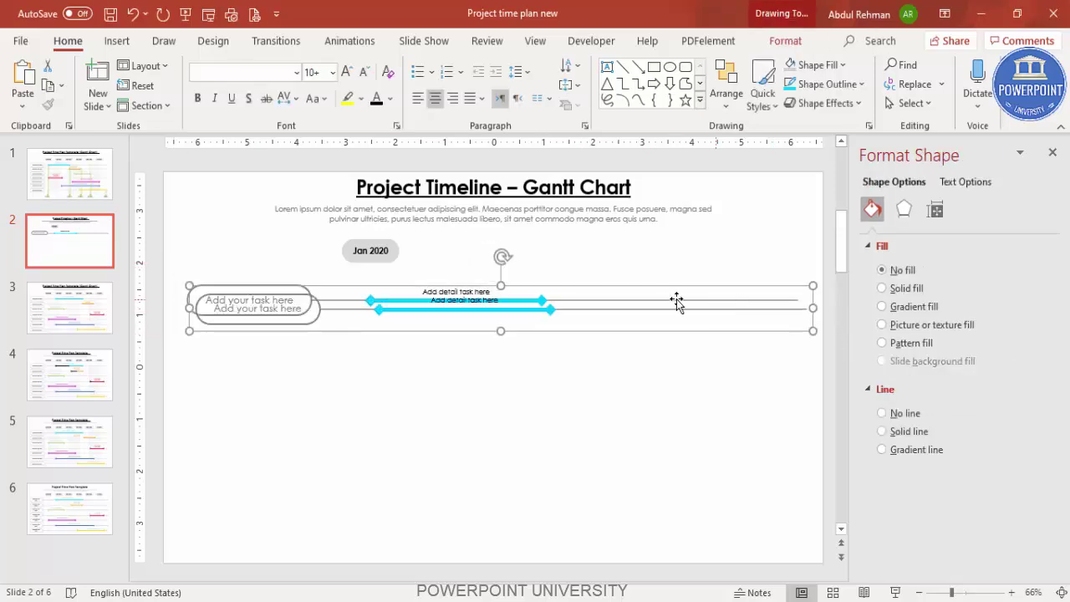
# Move the copied row below the original and duplicate it into more rows.
pyautogui.moveTo(665, 291); pyautogui.dragTo(666, 320)
pyautogui.hotkey('ctrl', 'd')
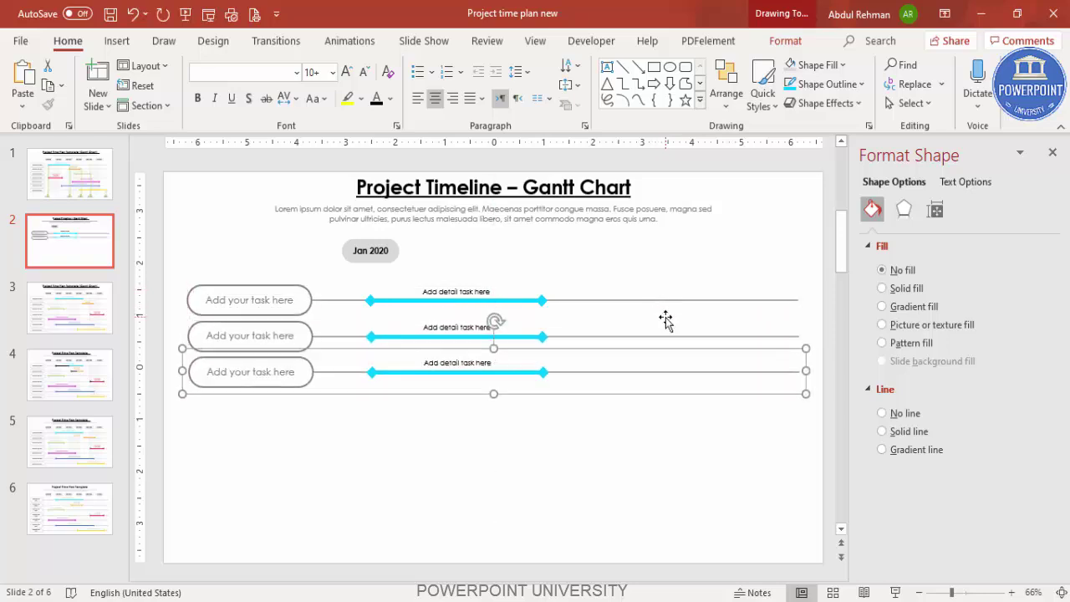
pyautogui.hotkey('ctrl', 'd')
pyautogui.hotkey('ctrl', 'd')
pyautogui.hotkey('ctrl', 'd')
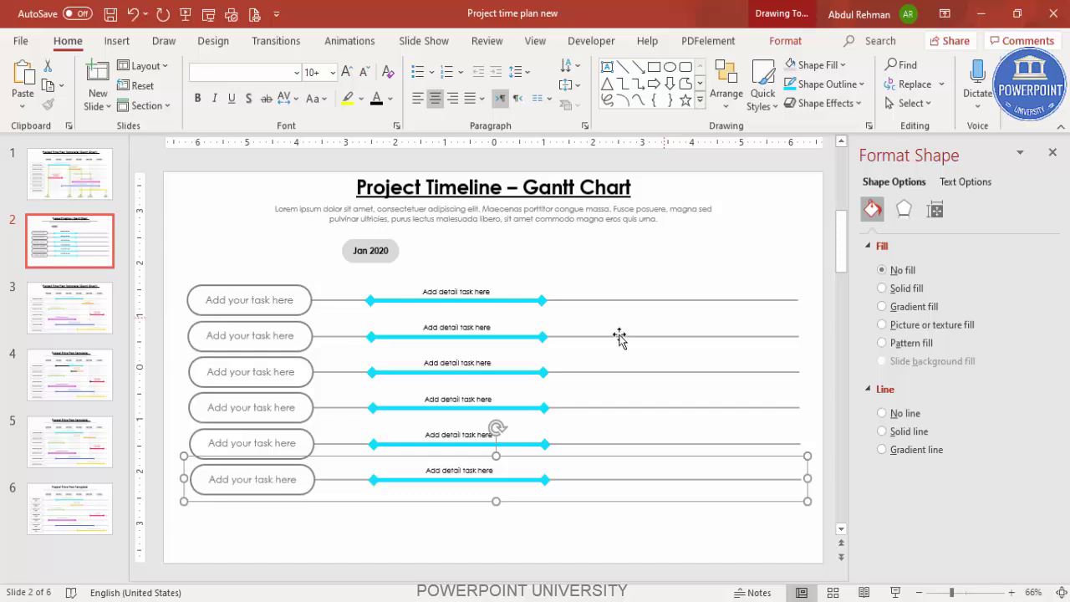
# Select all six task rows and align them left.
pyautogui.keyDown('shift'); pyautogui.click(309, 438); pyautogui.keyUp('shift')
pyautogui.keyDown('shift'); pyautogui.click(304, 409); pyautogui.keyUp('shift')
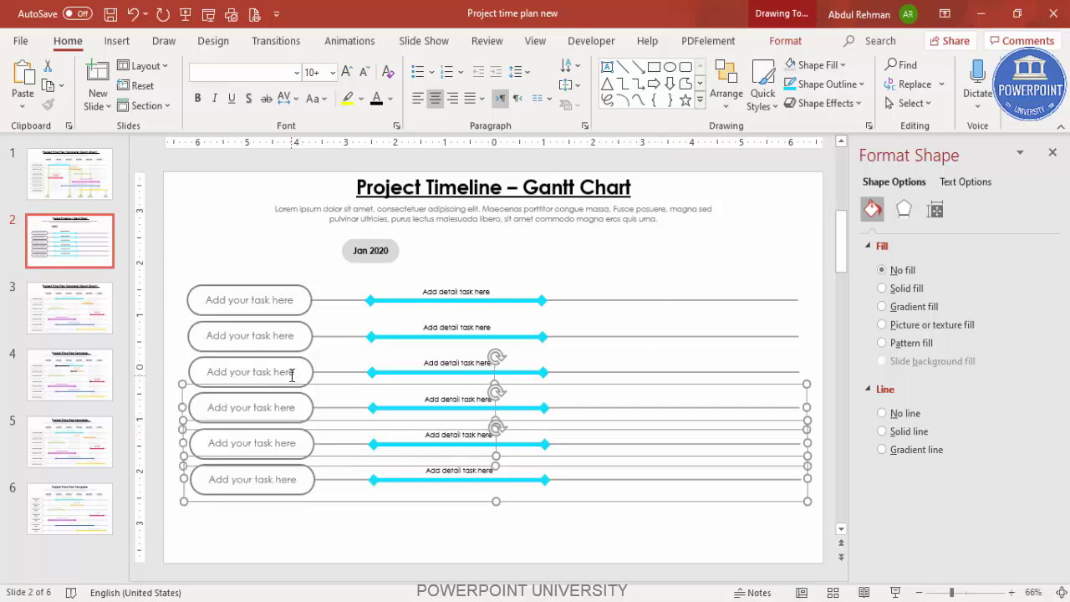
pyautogui.keyDown('shift'); pyautogui.click(296, 373); pyautogui.keyUp('shift')
pyautogui.keyDown('shift'); pyautogui.click(297, 336); pyautogui.keyUp('shift')
pyautogui.keyDown('shift'); pyautogui.click(292, 298); pyautogui.keyUp('shift')
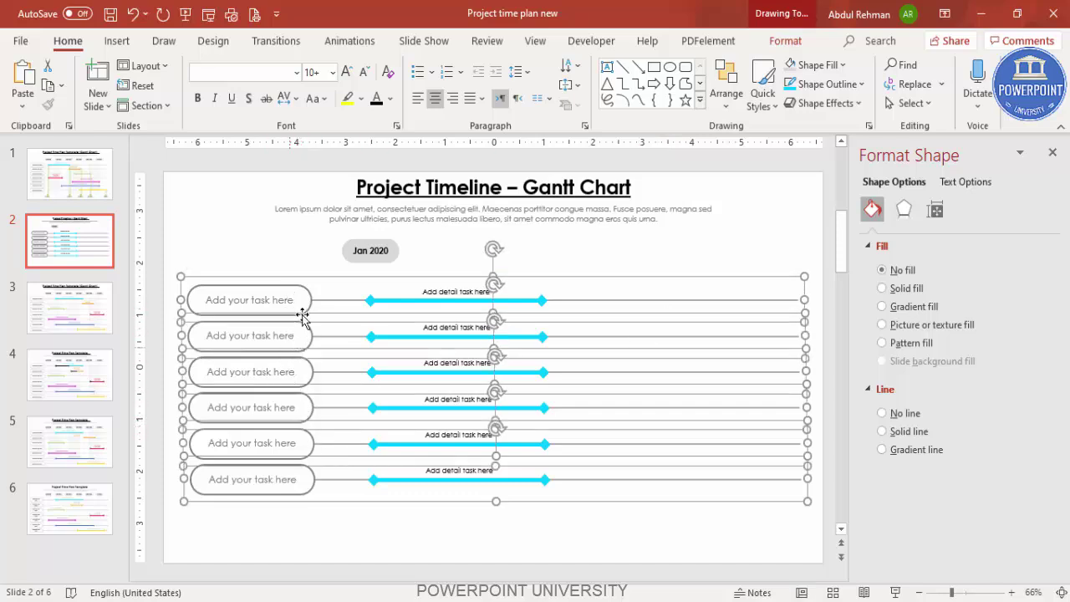
pyautogui.click(785, 40)
pyautogui.click(888, 65)
pyautogui.click(911, 92)
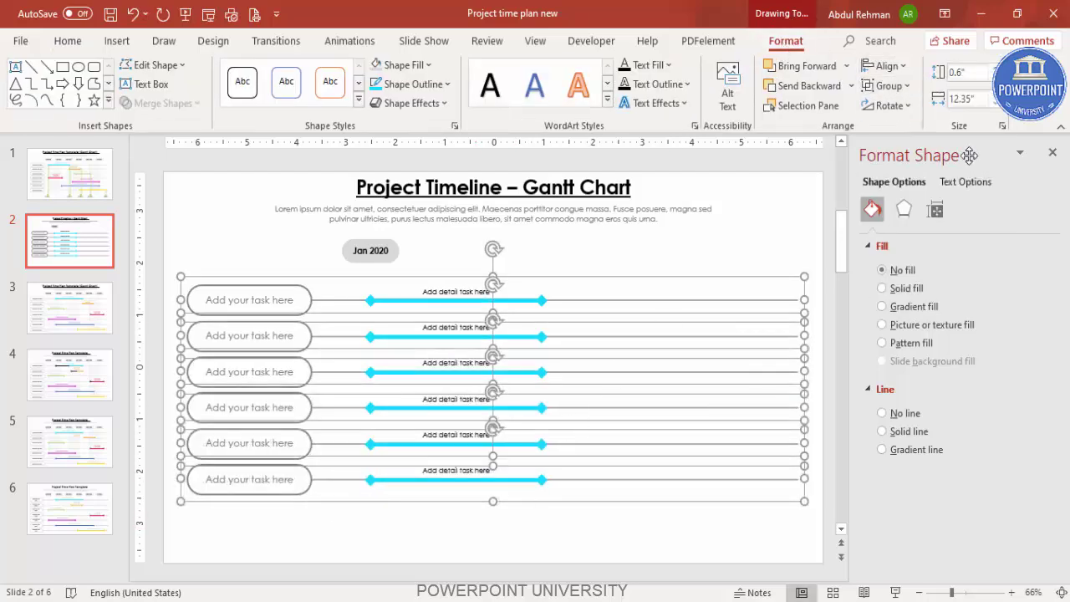
pyautogui.click(898, 68)
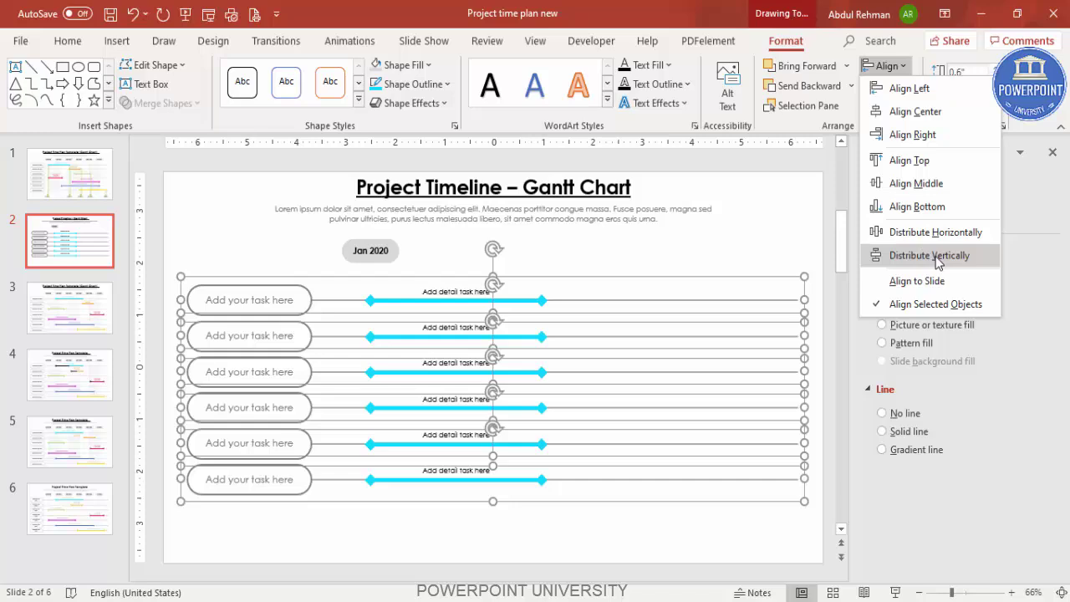